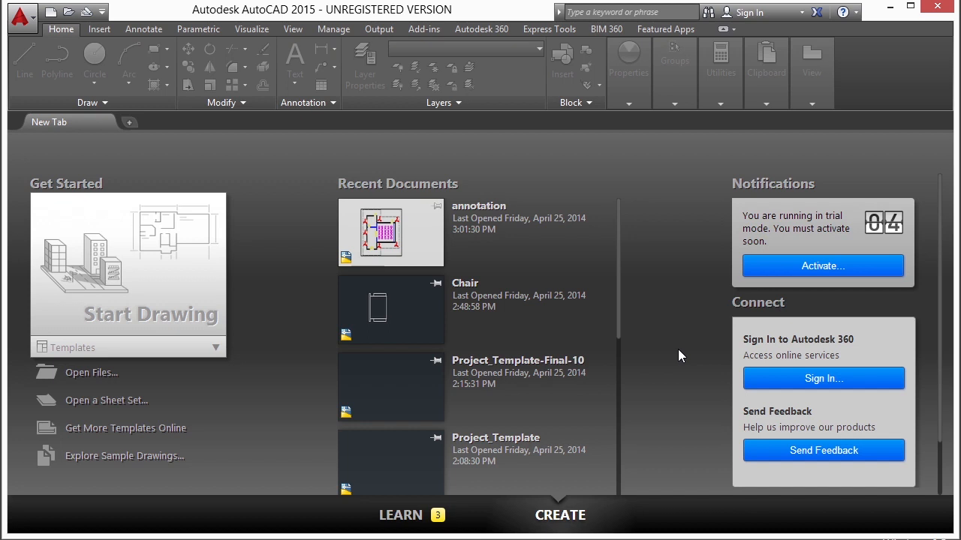
# Open the drawing file Attributed Block Example.dwg from folder 11.
pyautogui.click(78, 373)
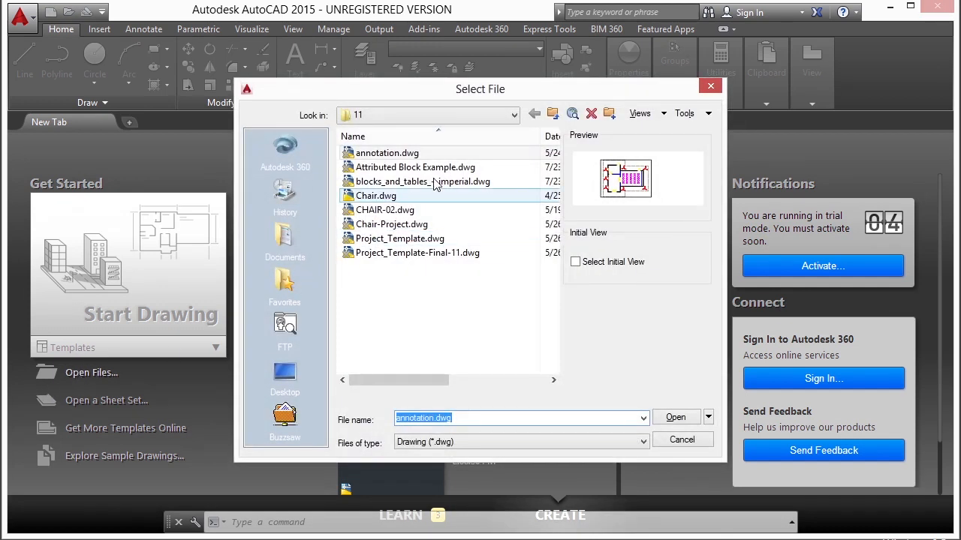
pyautogui.click(439, 168)
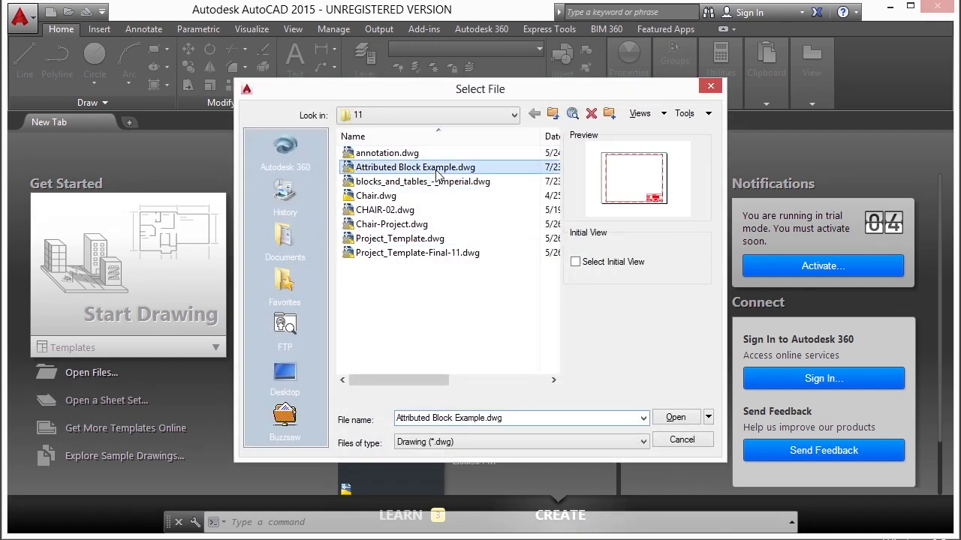
pyautogui.click(671, 418)
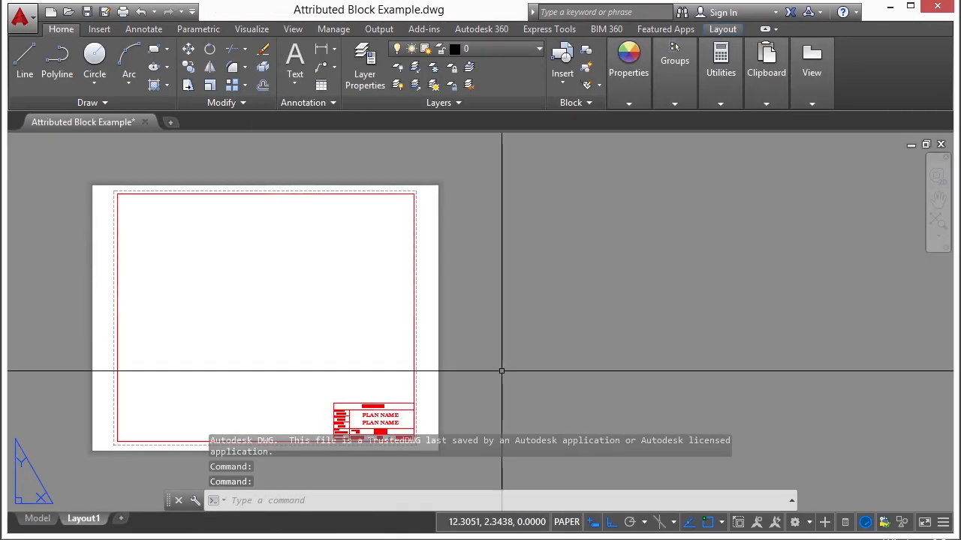
# Select the title block on the layout sheet to examine its attribute text, and clear the selection.
pyautogui.moveTo(365, 366); pyautogui.dragTo(403, 324, button='middle')
pyautogui.scroll(4, 403, 324)
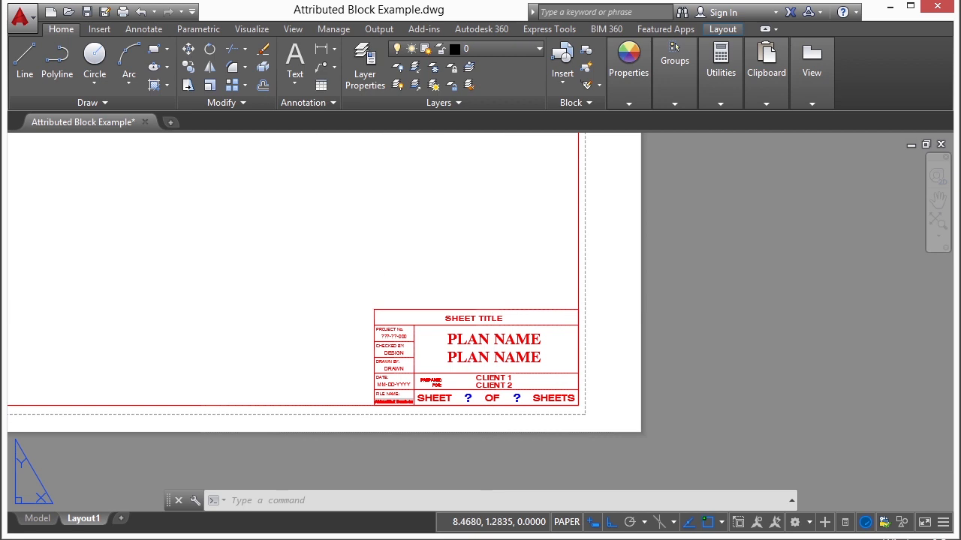
pyautogui.click(499, 302)
pyautogui.click(443, 326)
pyautogui.scroll(2, 496, 343)
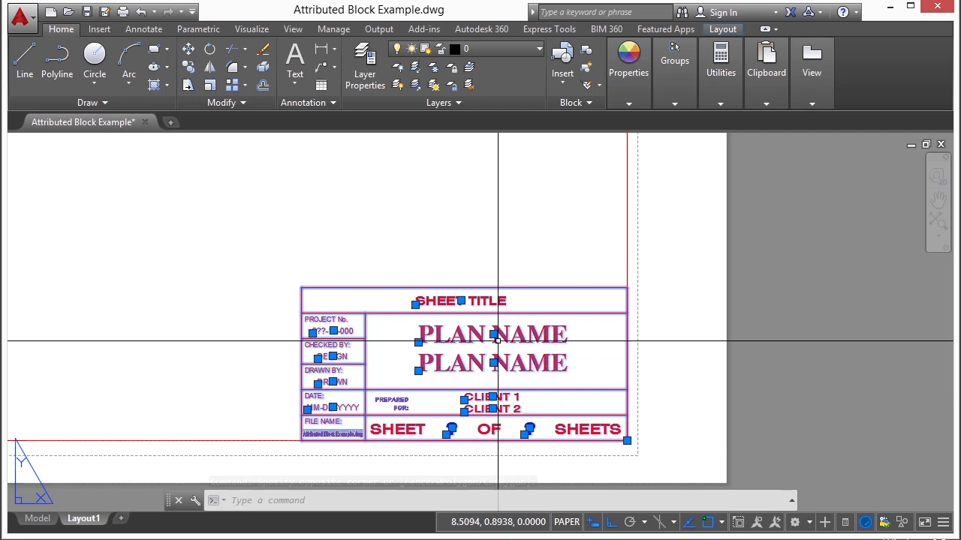
pyautogui.scroll(4, 411, 406)
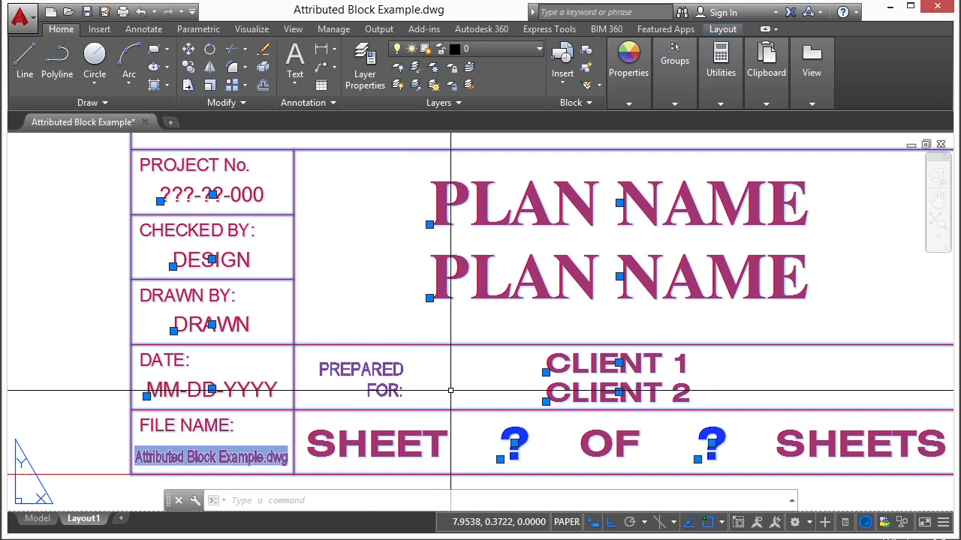
pyautogui.press('Escape')
# Set the title block's PLAN NAME #1 attribute value to DRAWING TITLE in the Enhanced Attribute Editor.
pyautogui.doubleClick(519, 193)
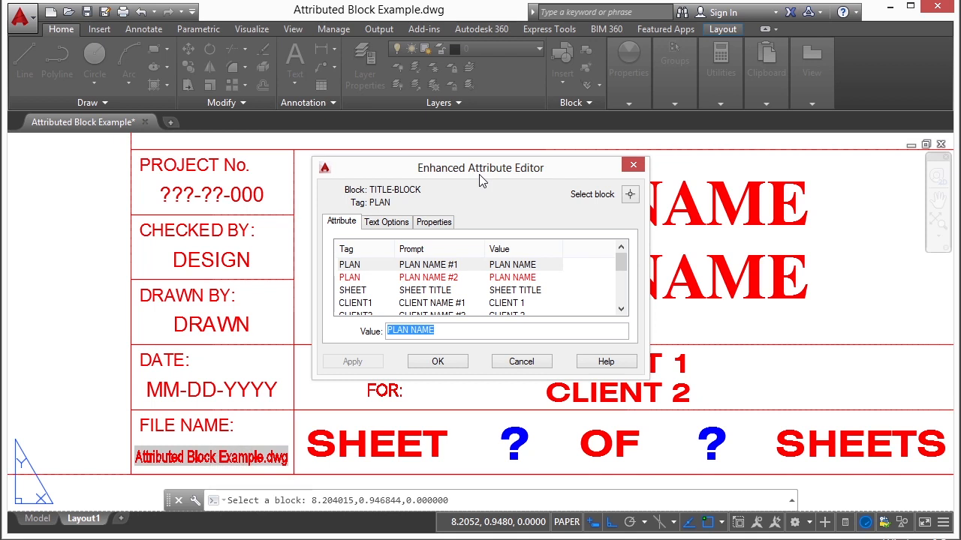
pyautogui.moveTo(504, 173); pyautogui.dragTo(246, 170)
pyautogui.click(97, 267)
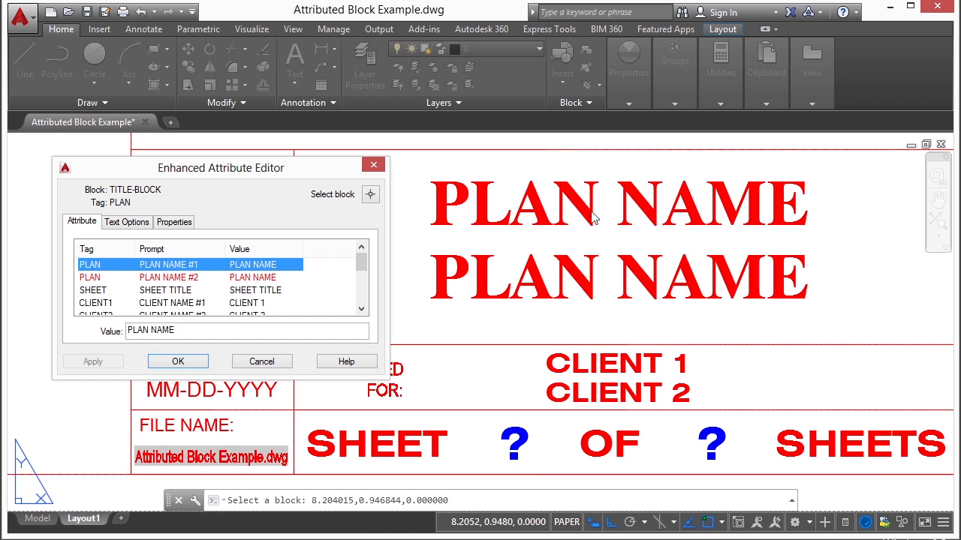
pyautogui.click(193, 336)
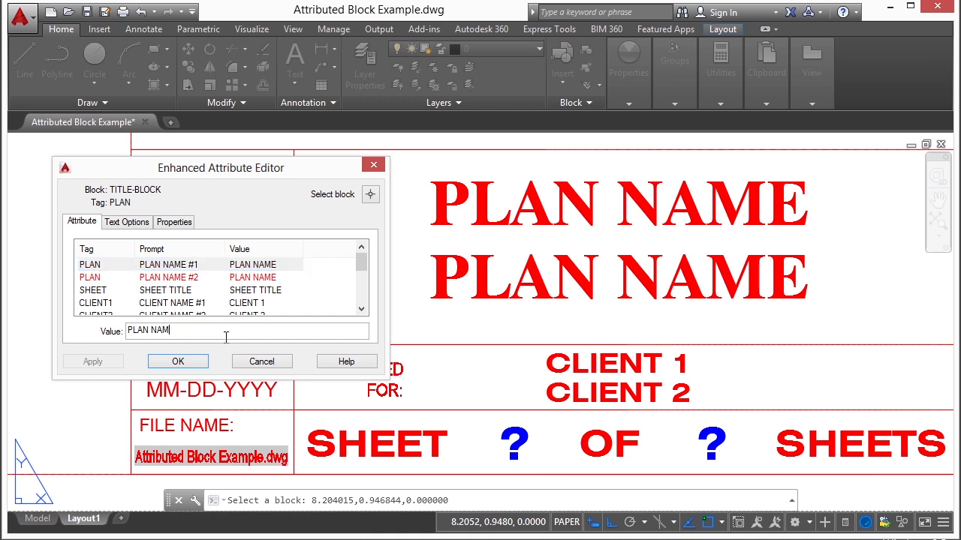
pyautogui.press('BackSpace')
pyautogui.press('BackSpace')
pyautogui.press('BackSpace')
pyautogui.press('BackSpace')
pyautogui.press('BackSpace')
pyautogui.press('BackSpace')
pyautogui.press('BackSpace')
pyautogui.press('BackSpace')
pyautogui.press('BackSpace')
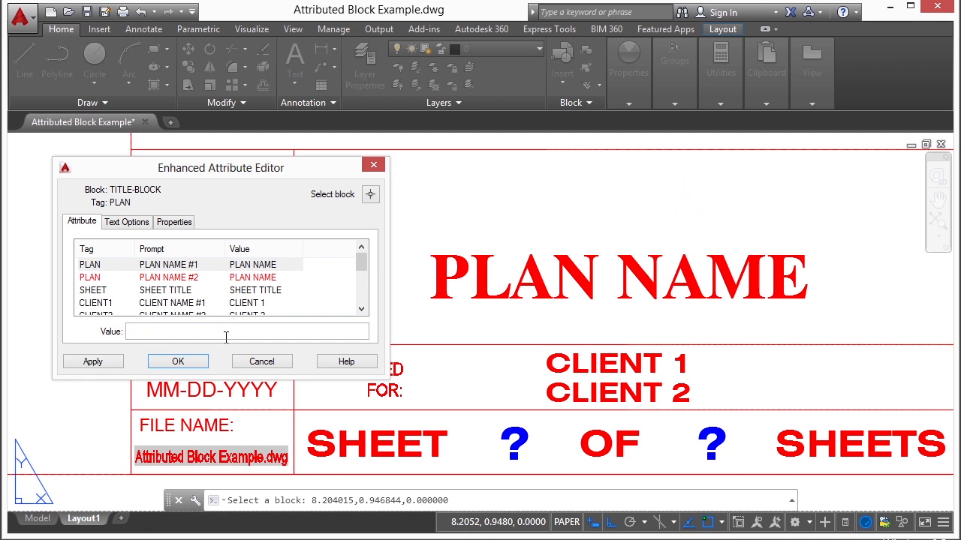
pyautogui.write('DRAWING TITLE')
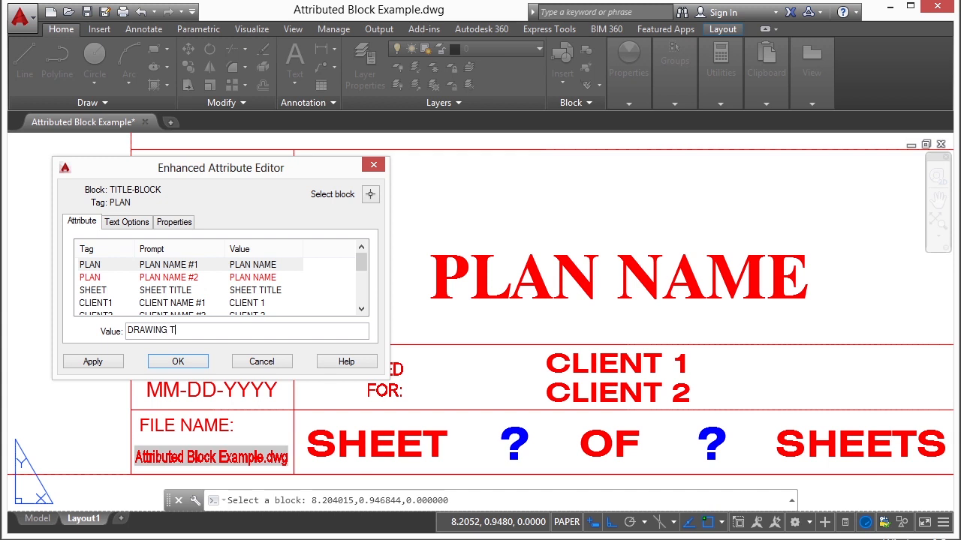
pyautogui.click(178, 361)
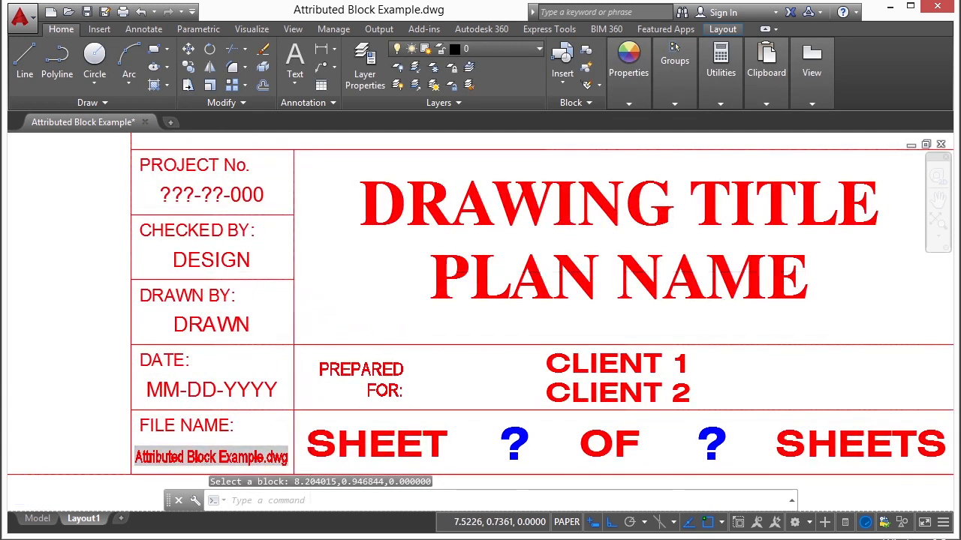
# Edit the title block's second plan name in place so that it reads SUB TITLE.
pyautogui.scroll(-2, 315, 272)
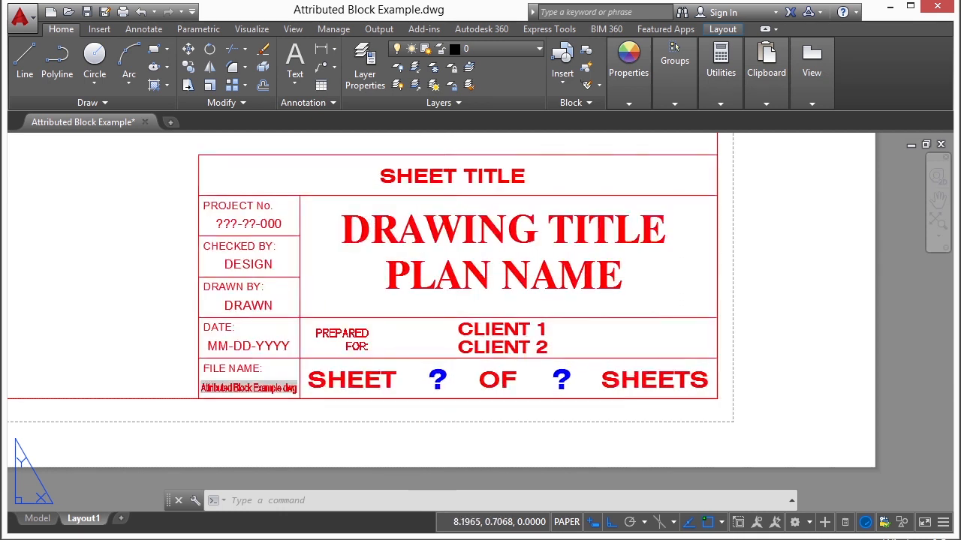
pyautogui.doubleClick(447, 279)
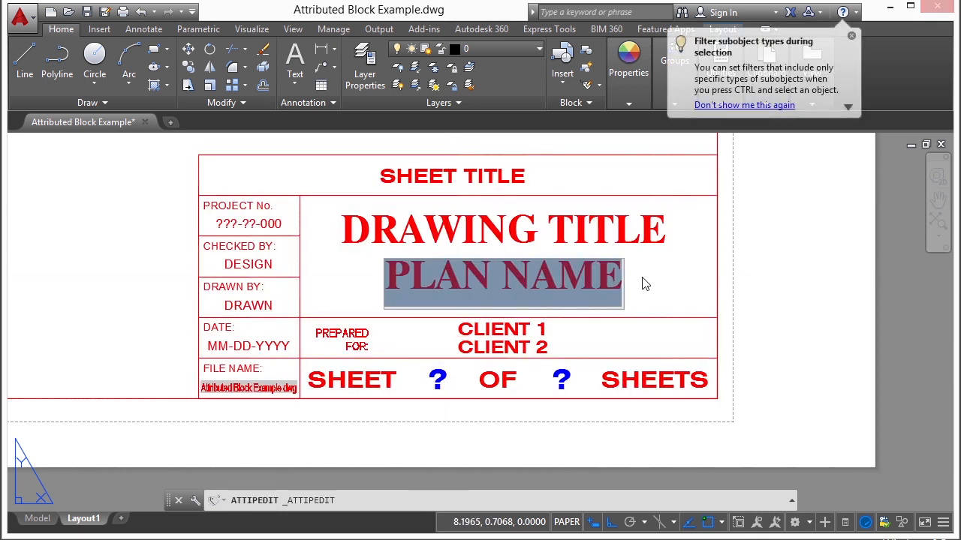
pyautogui.write('SUB TIT')
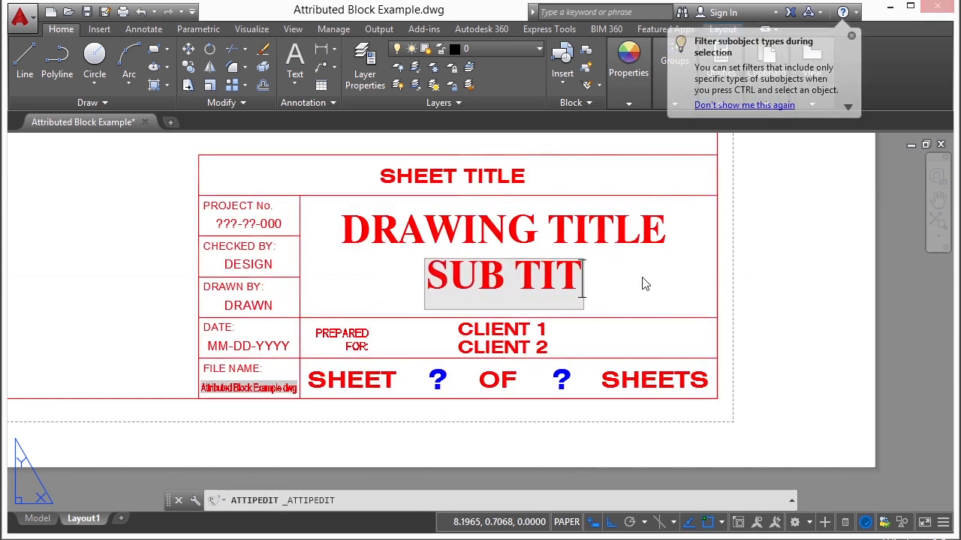
pyautogui.write('LE')
pyautogui.press('Return')
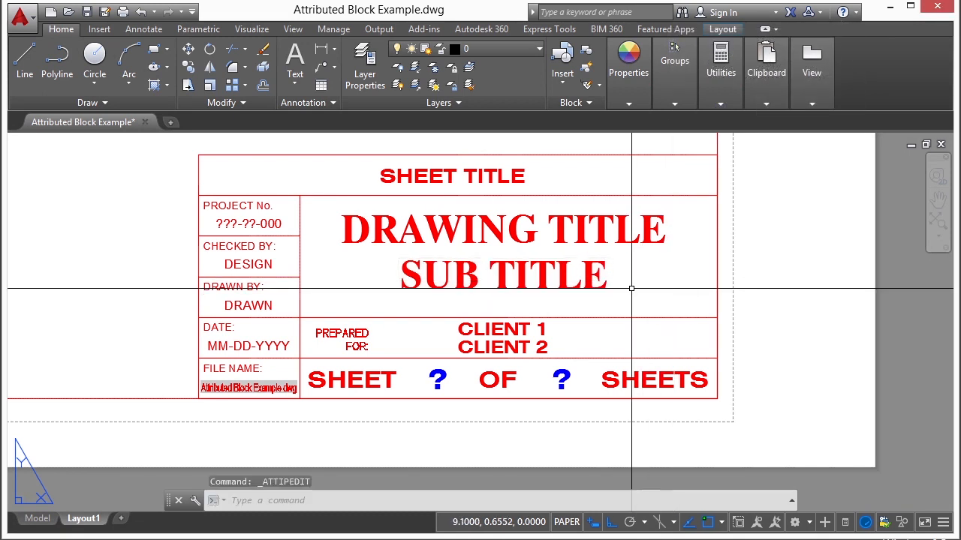
# Set the title block's SHEET TITLE attribute value to WHAT MY DRAWING IS ABOUT in the Enhanced Attribute Editor.
pyautogui.doubleClick(599, 284)
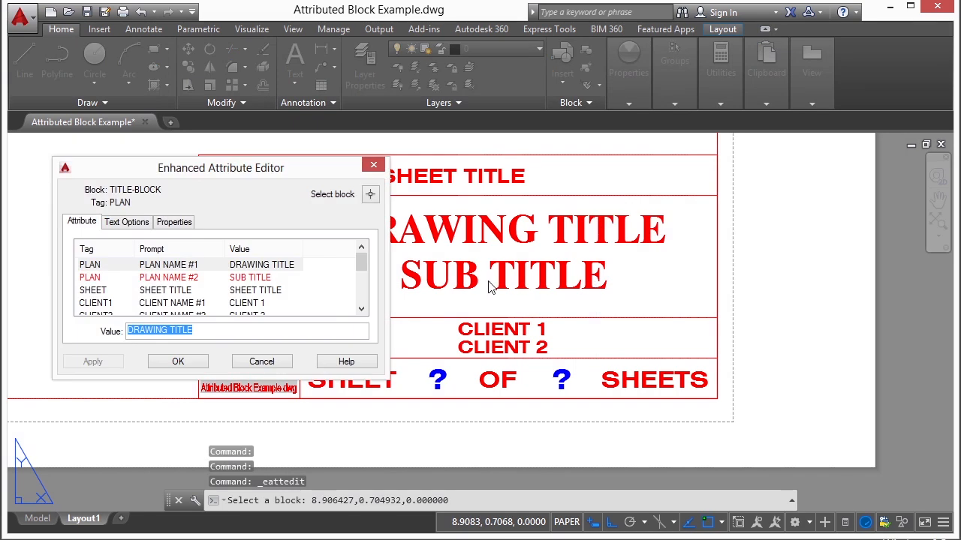
pyautogui.click(247, 290)
pyautogui.click(248, 303)
pyautogui.scroll(-1, 286, 288)
pyautogui.scroll(1, 285, 288)
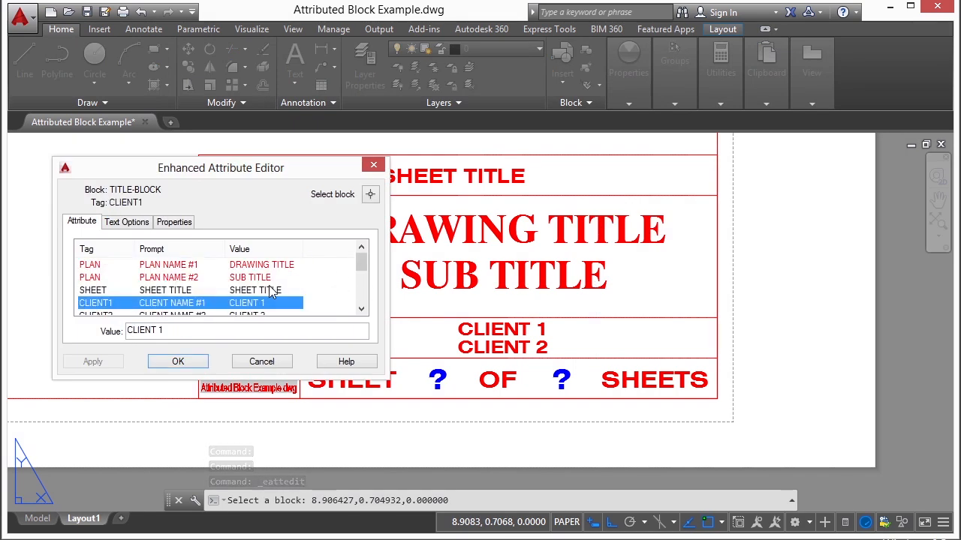
pyautogui.click(268, 291)
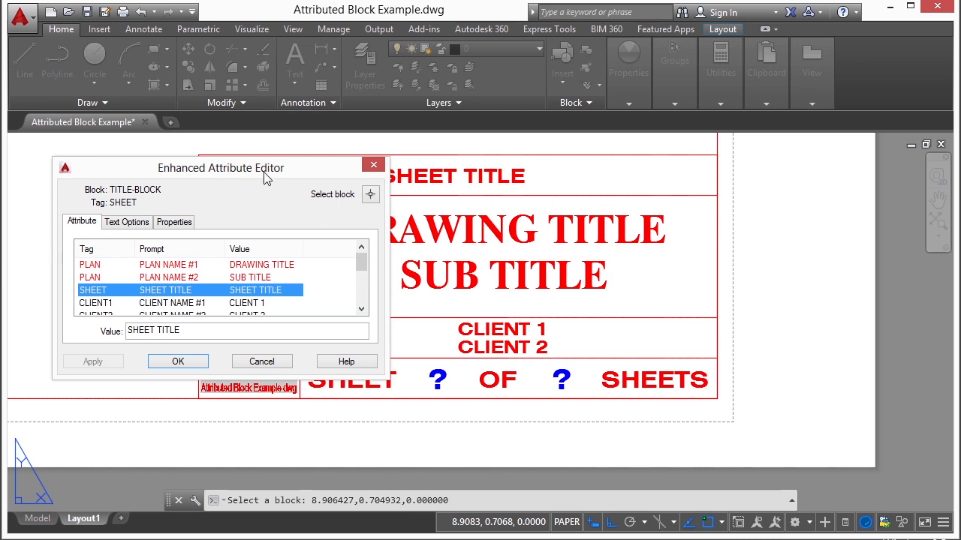
pyautogui.moveTo(267, 172); pyautogui.dragTo(272, 223)
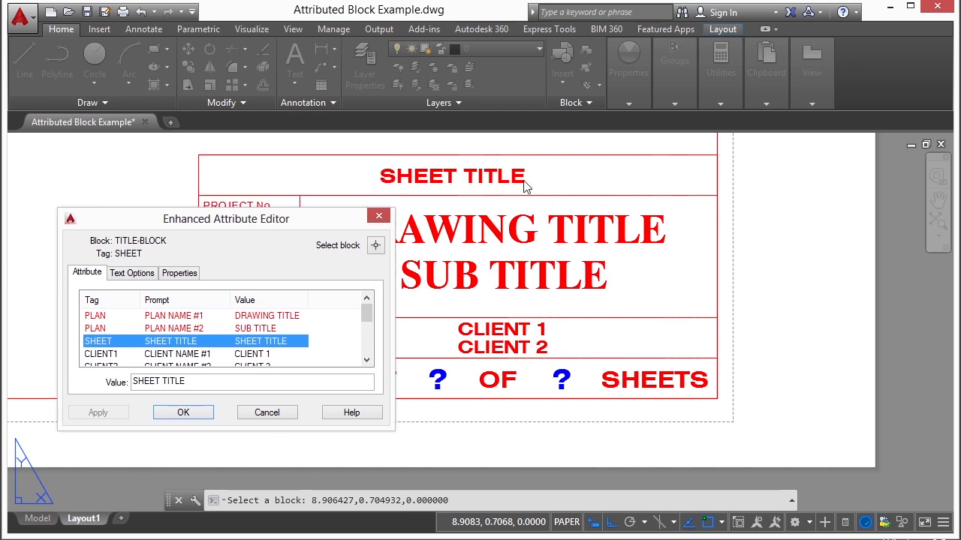
pyautogui.moveTo(240, 383); pyautogui.dragTo(135, 384)
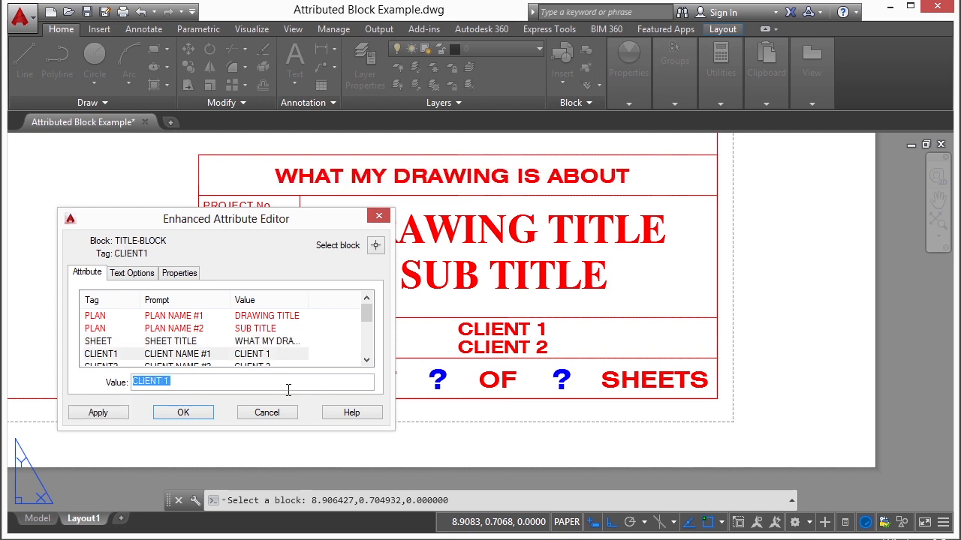
# Set the CLIENT NAME #1 attribute value to ABC CO. and empty the CLIENT NAME #2 value.
pyautogui.write('ABC CO.')
pyautogui.press('Return')
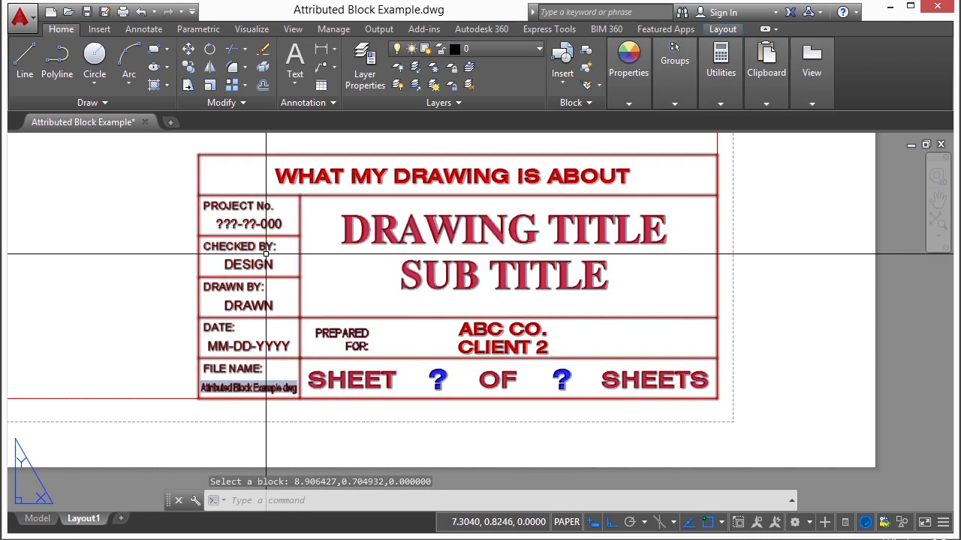
pyautogui.click(509, 346)
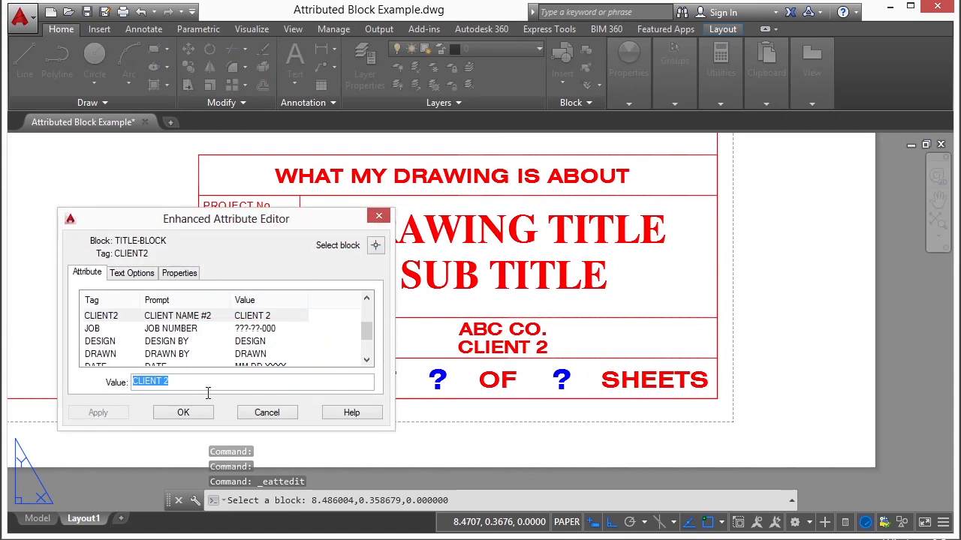
pyautogui.press('Delete')
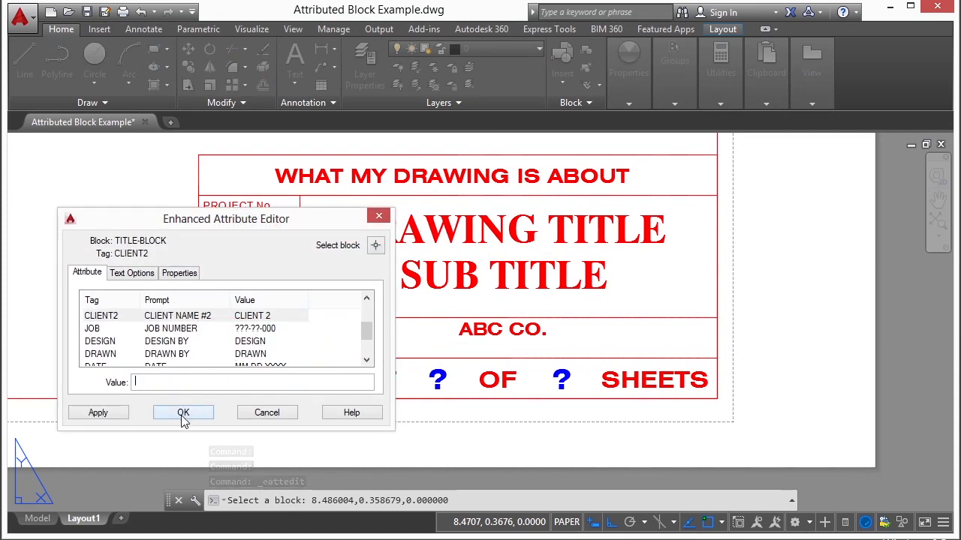
pyautogui.click(182, 415)
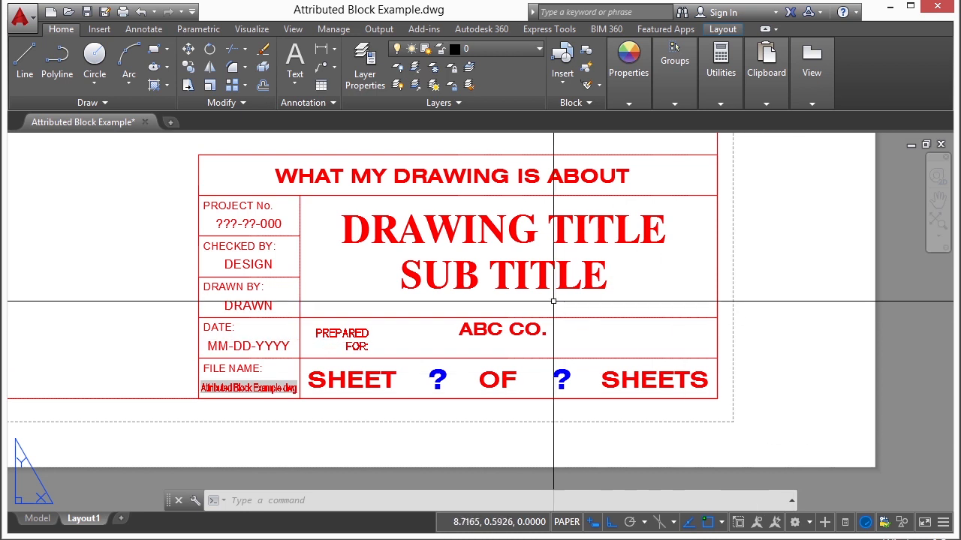
# Open the title block in the Block Editor and close the Block Authoring Palettes.
pyautogui.click(567, 320)
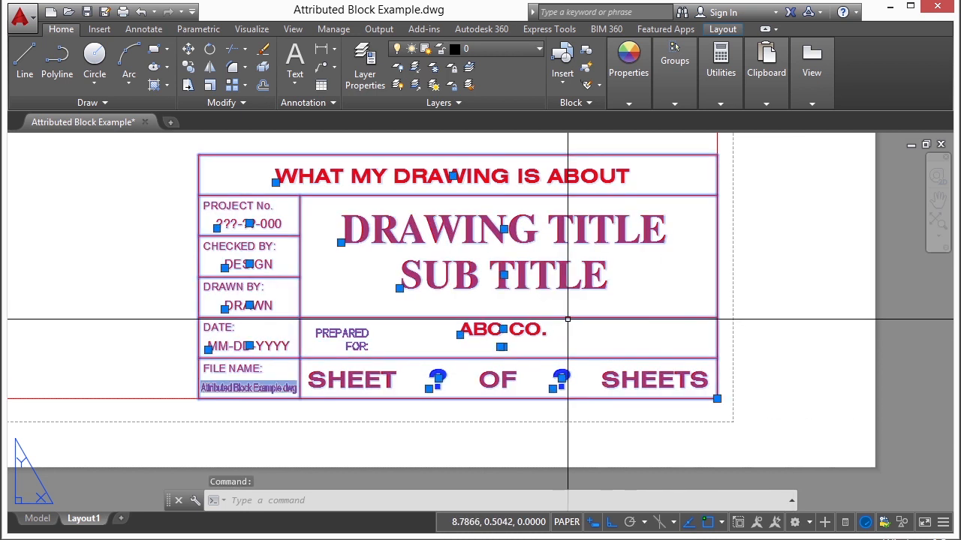
pyautogui.rightClick(567, 320)
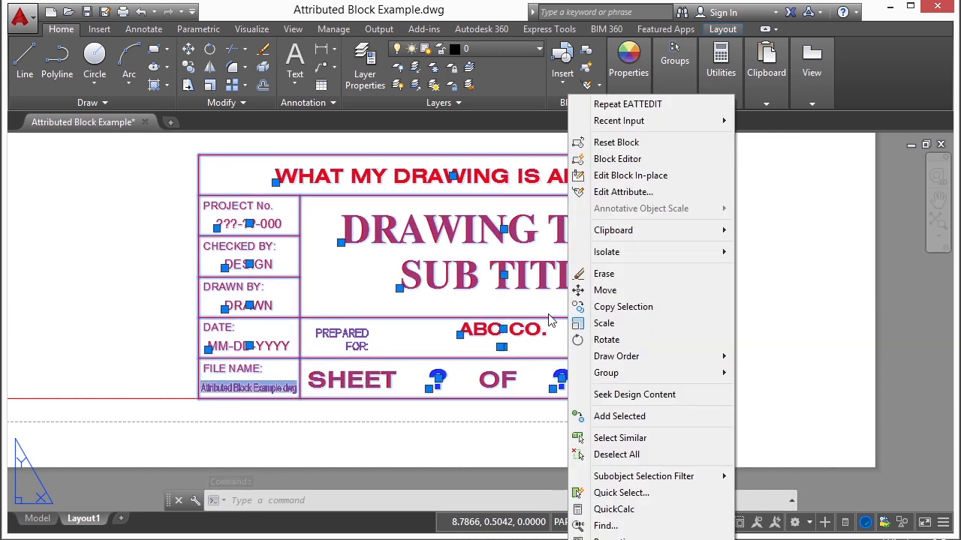
pyautogui.click(626, 168)
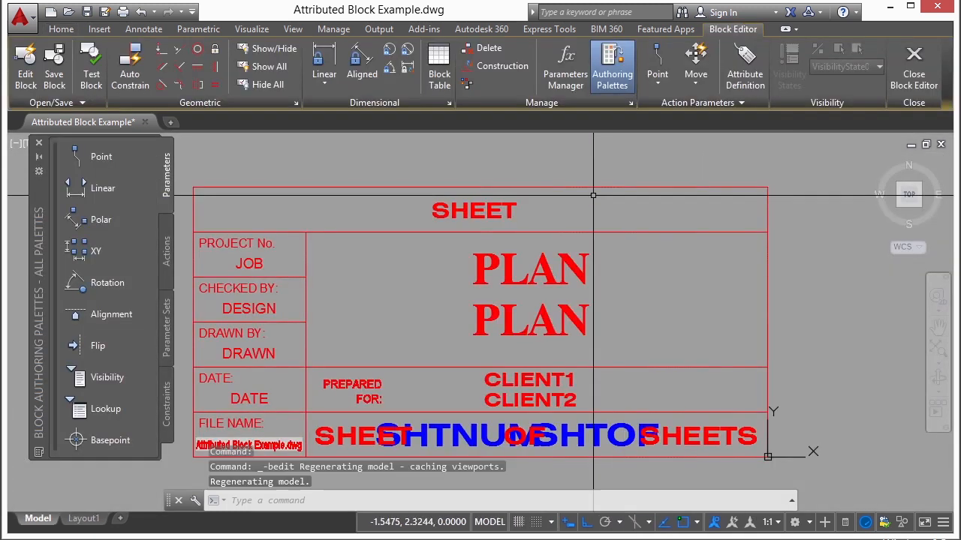
pyautogui.click(39, 142)
# Review the tag, prompt and default of the SHEET attribute definition in the title block's top row.
pyautogui.moveTo(448, 305); pyautogui.dragTo(407, 310, button='middle')
pyautogui.click(434, 196)
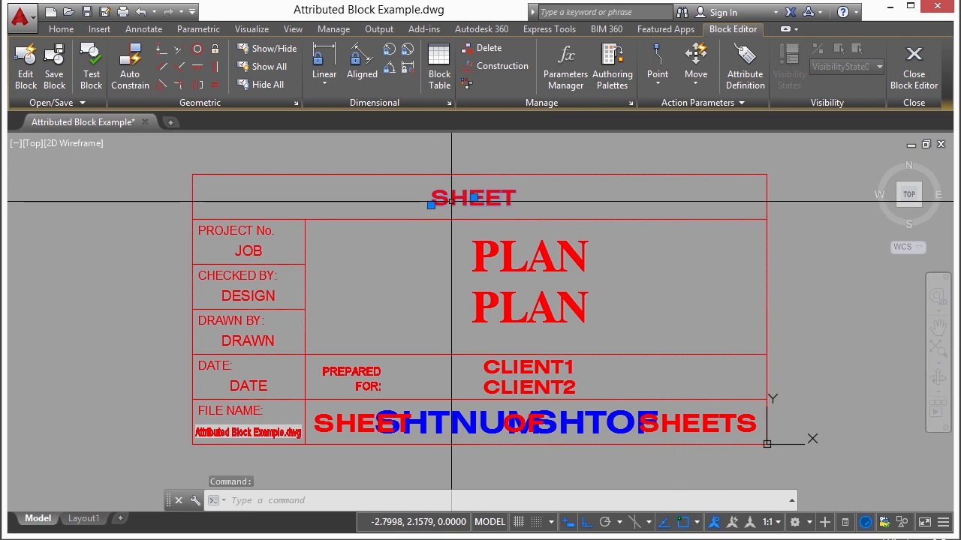
pyautogui.click(450, 200)
pyautogui.doubleClick(449, 200)
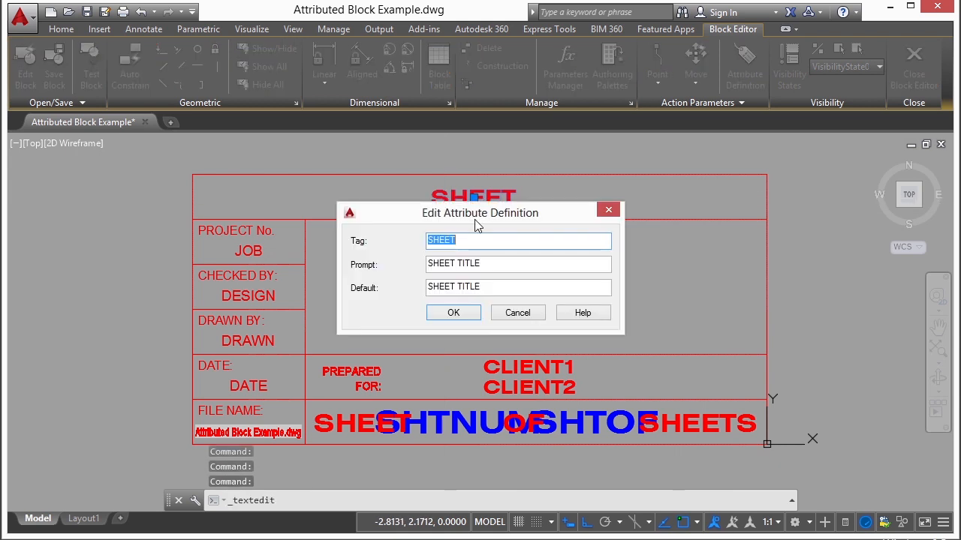
pyautogui.moveTo(477, 220); pyautogui.dragTo(467, 238)
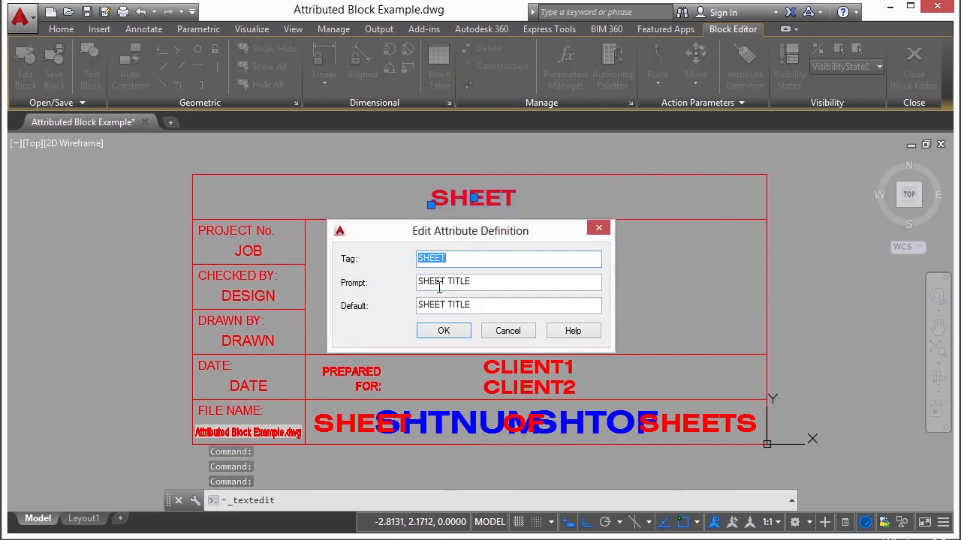
pyautogui.click(440, 259)
pyautogui.click(491, 308)
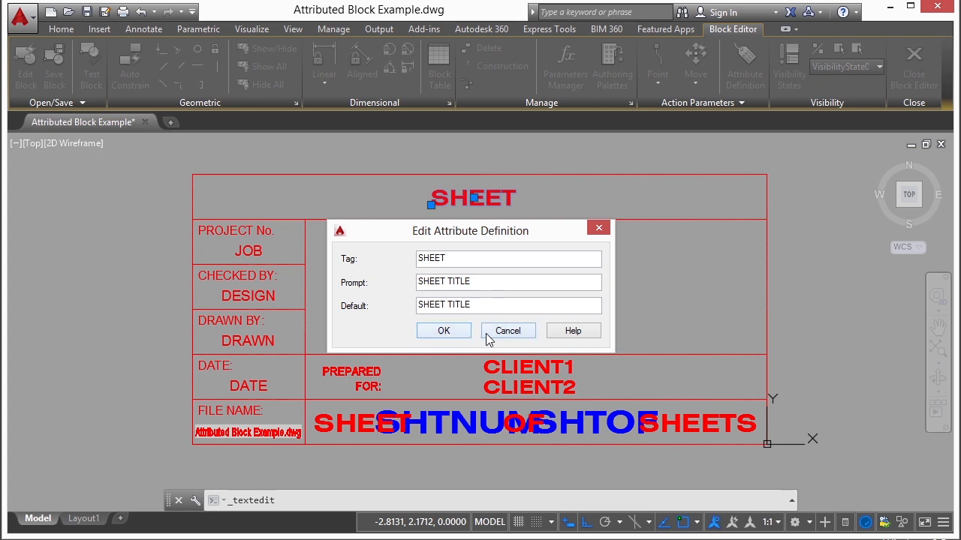
pyautogui.click(459, 336)
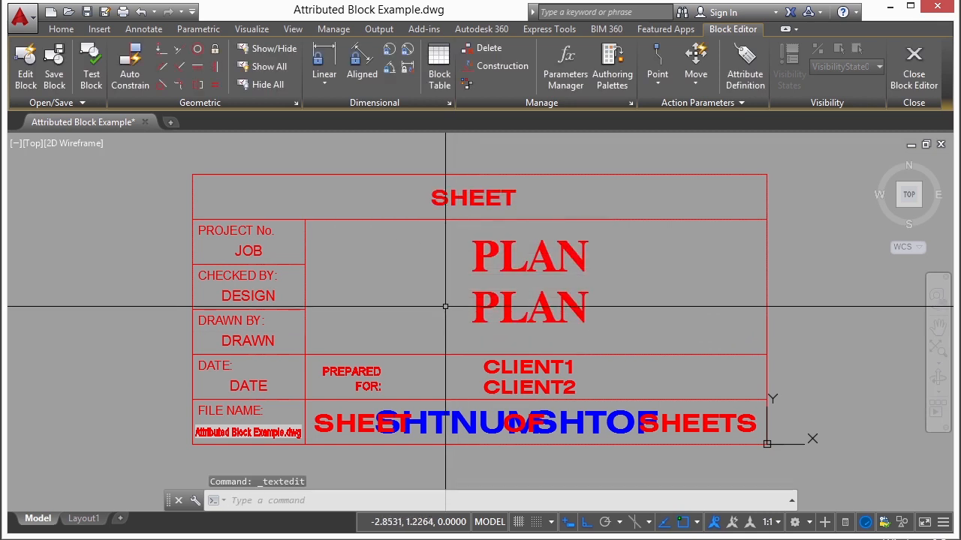
# Grip-move the SHEET attribute horizontally toward the left end of the title block's top row.
pyautogui.click(442, 200)
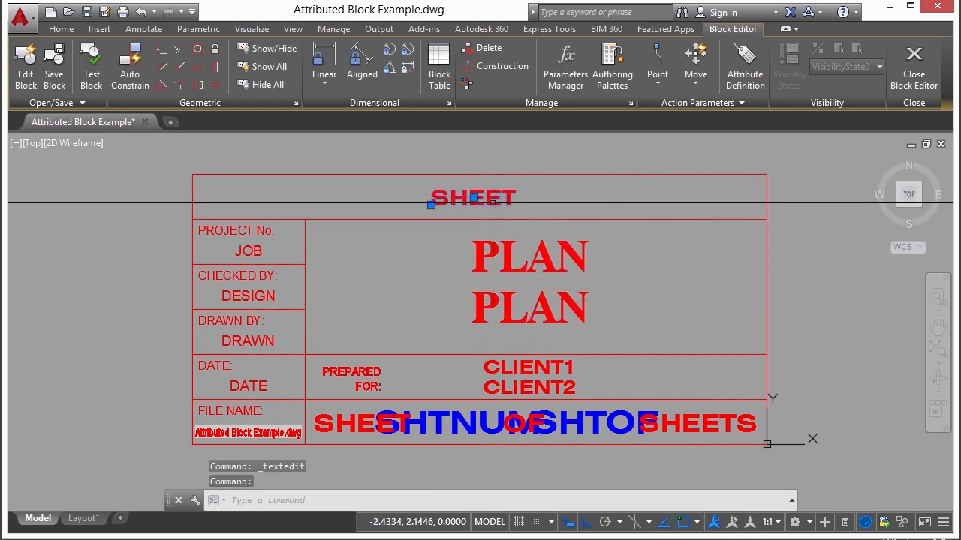
pyautogui.click(474, 197)
pyautogui.click(370, 197)
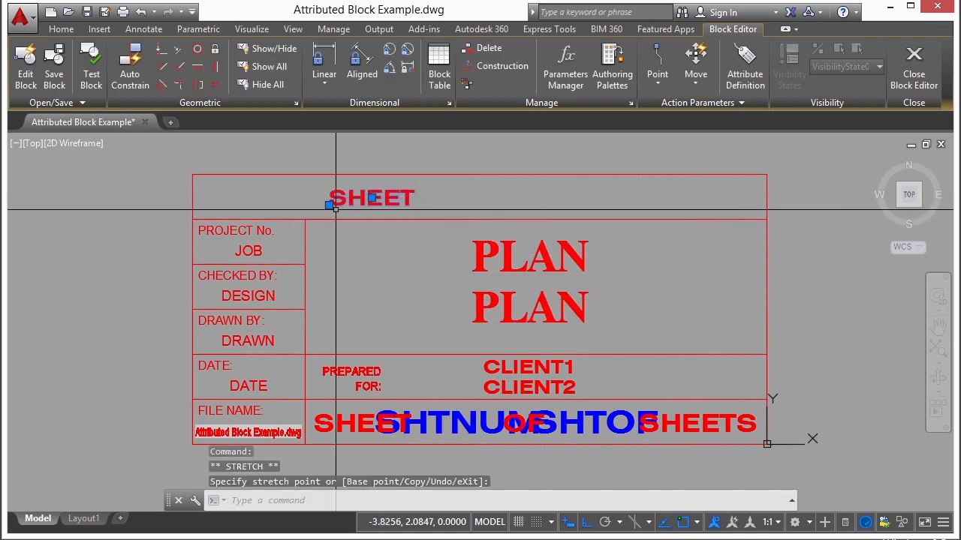
# Move the SHEET attribute back to the centre of the title block's top row and deselect it.
pyautogui.click(370, 198)
pyautogui.press('Escape')
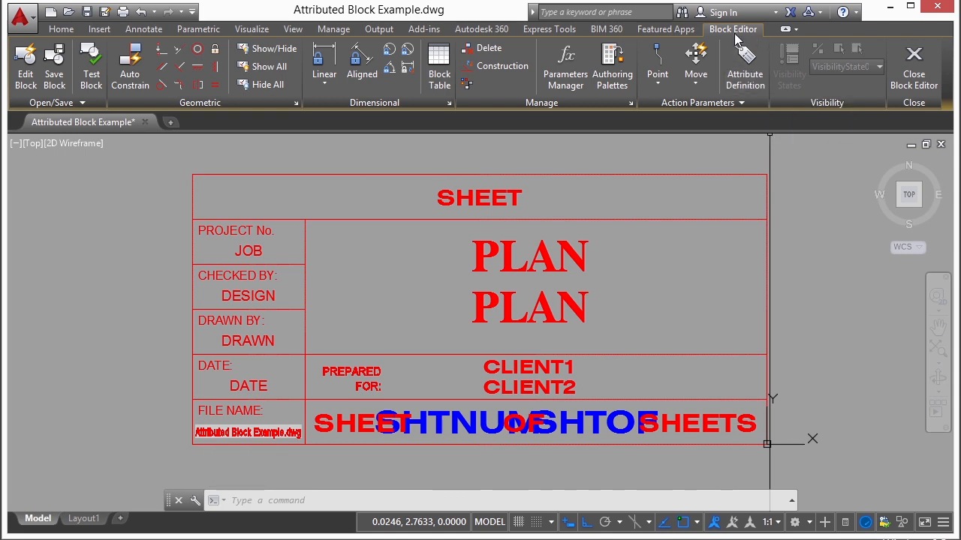
# Start a new attribute definition, reviewing the justification and text style choices and keeping Left and Notes.
pyautogui.click(743, 71)
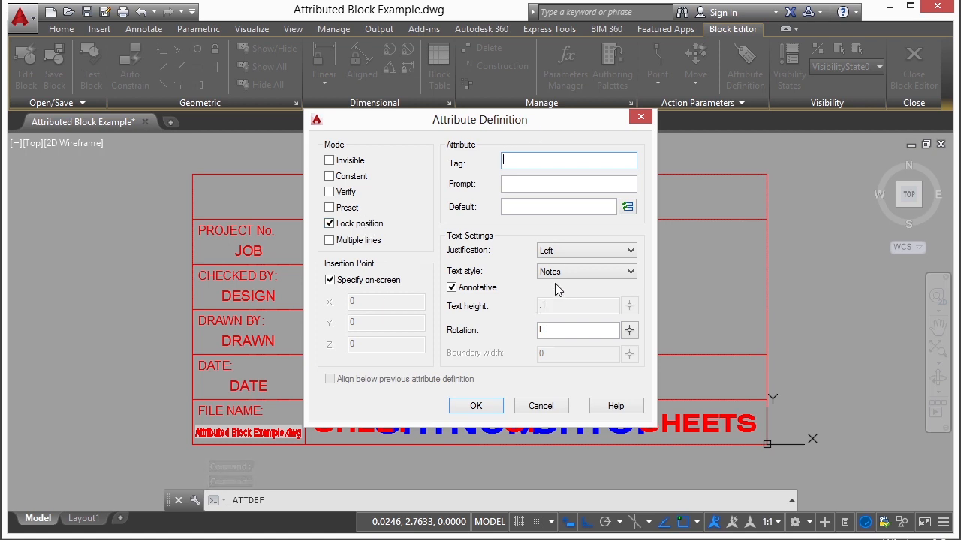
pyautogui.click(586, 253)
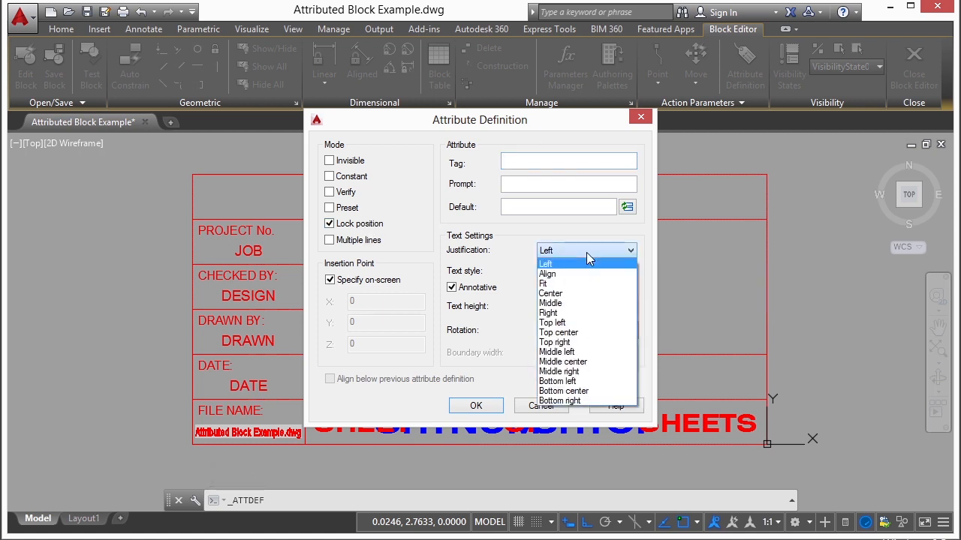
pyautogui.click(588, 264)
pyautogui.click(605, 272)
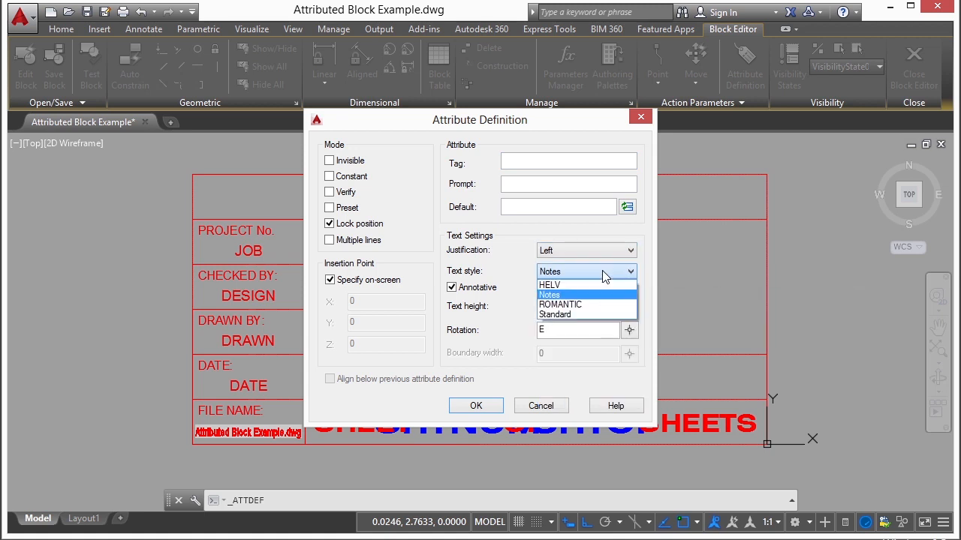
pyautogui.click(474, 318)
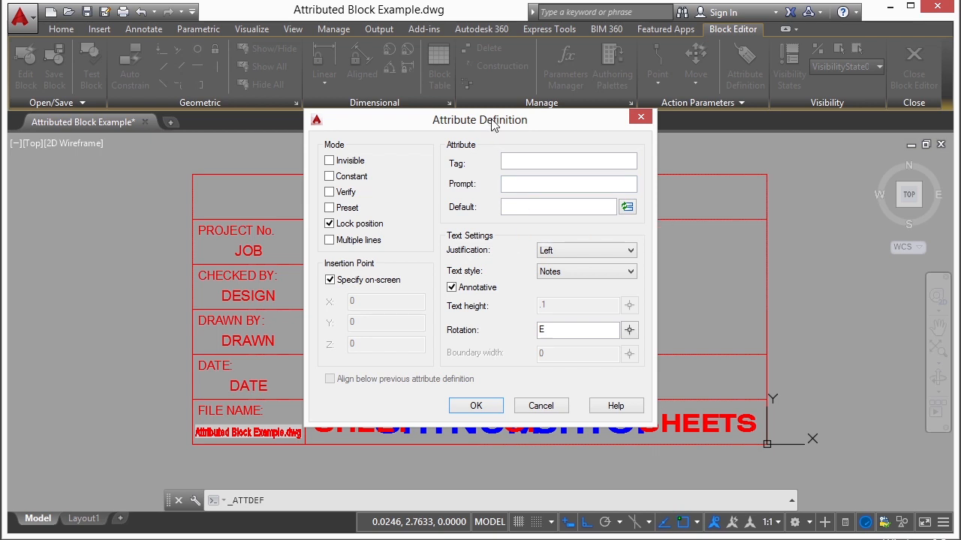
# Define the attribute with tag and prompt LOCATION and place it at the right end of the PREPARED FOR row.
pyautogui.moveTo(491, 120); pyautogui.dragTo(568, 137)
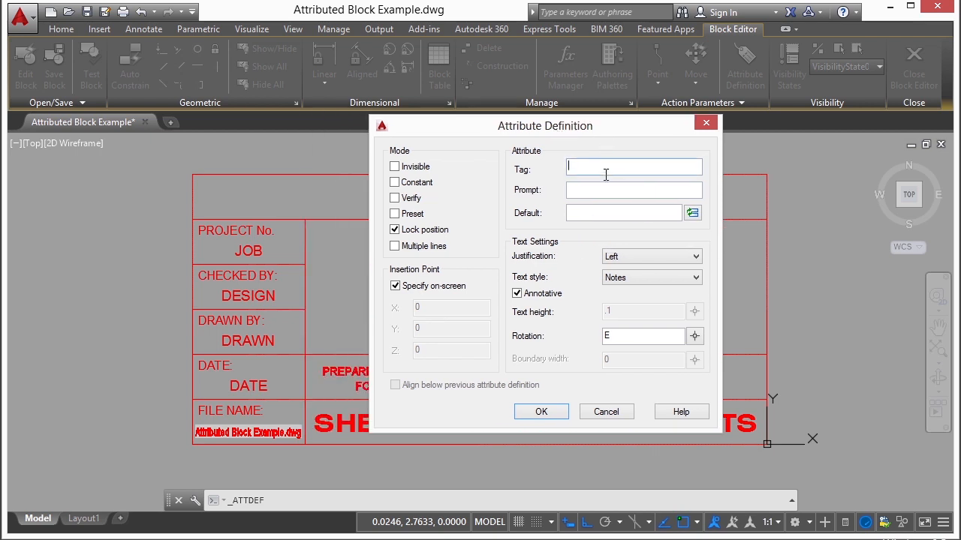
pyautogui.write('LOCA')
pyautogui.press('Tab')
pyautogui.write('lOCATION')
pyautogui.press('Tab')
pyautogui.click(547, 414)
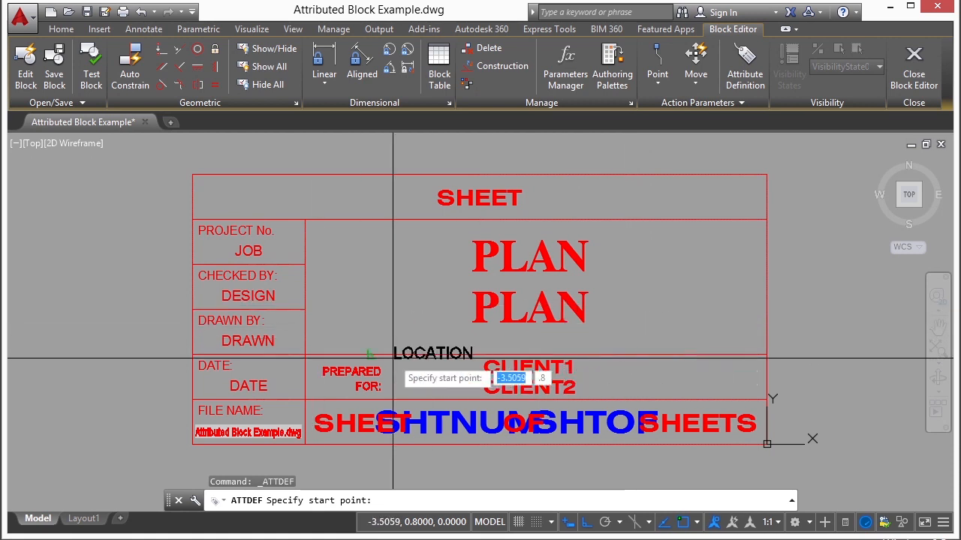
pyautogui.scroll(2, 676, 390)
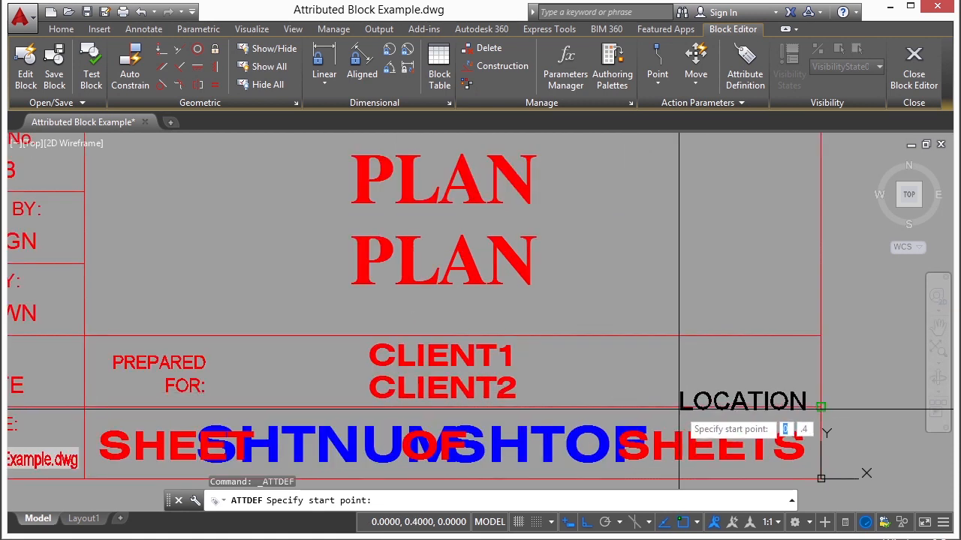
pyautogui.scroll(-3, 676, 398)
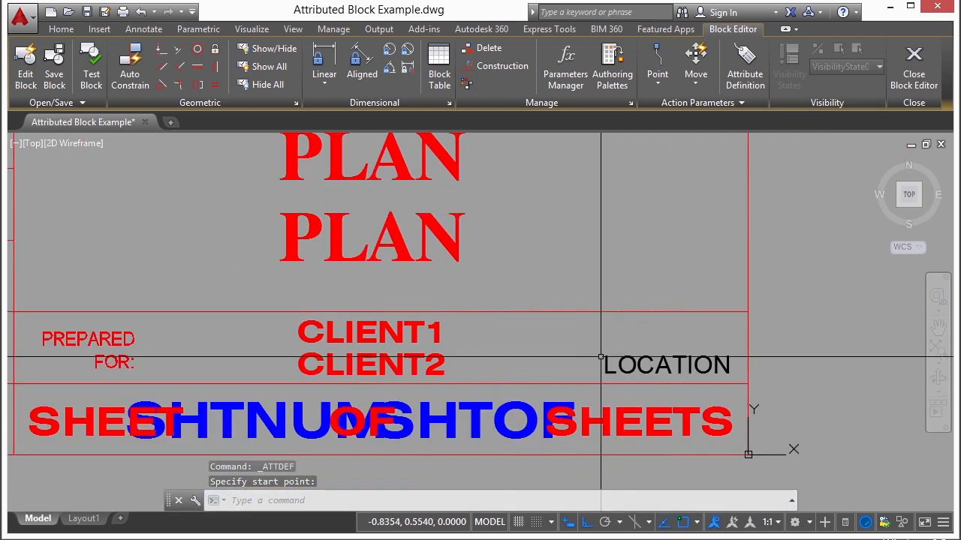
pyautogui.click(603, 372)
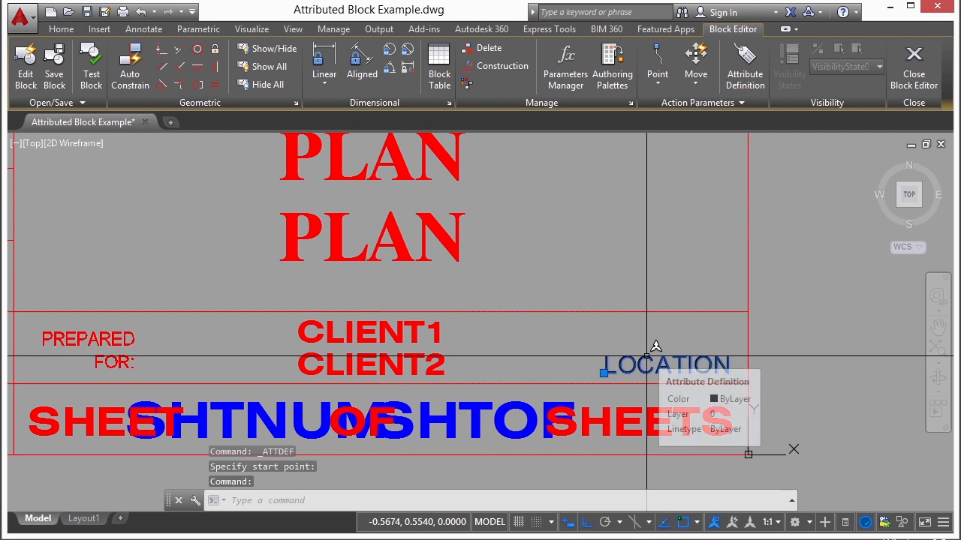
pyautogui.press('Escape')
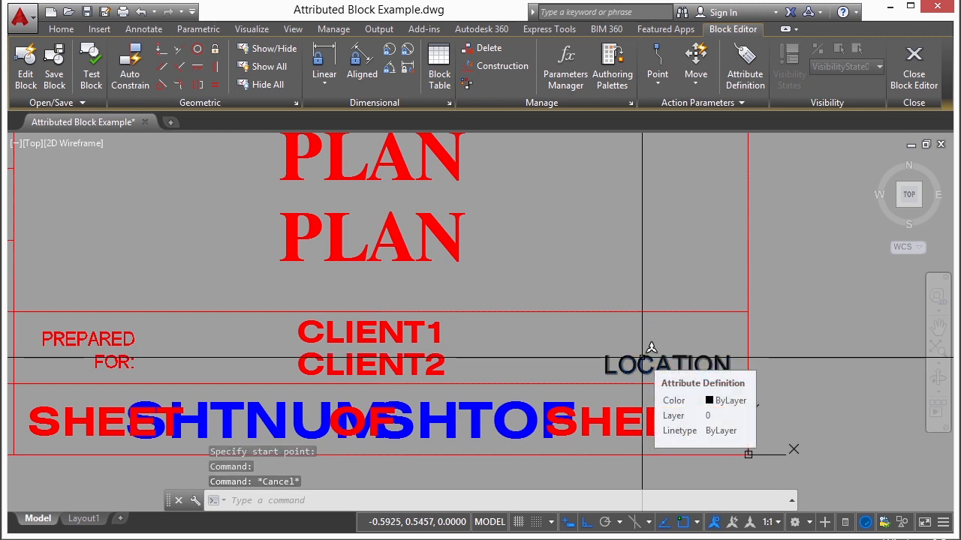
# Open the Attribute Order list for the title block's attribute definitions.
pyautogui.scroll(-2, 650, 348)
pyautogui.click(627, 351)
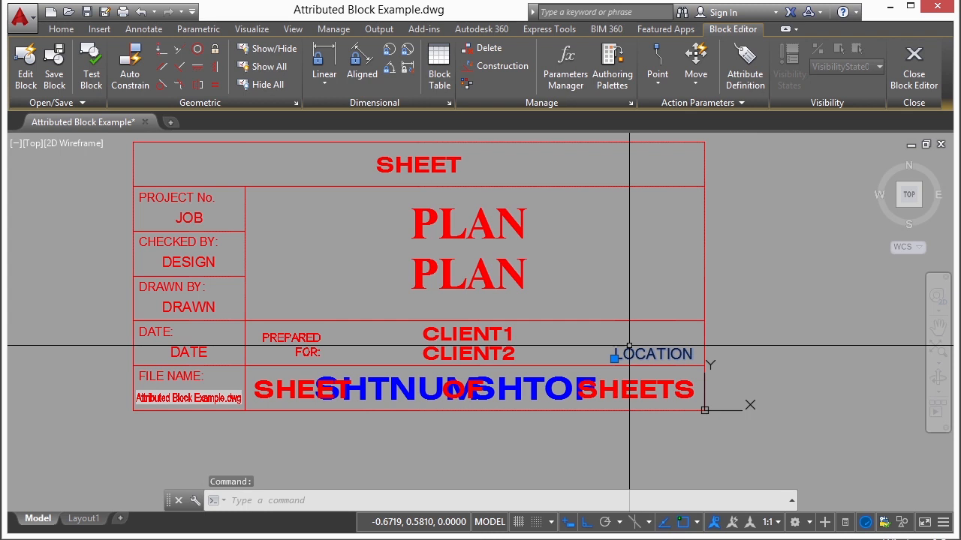
pyautogui.rightClick(629, 347)
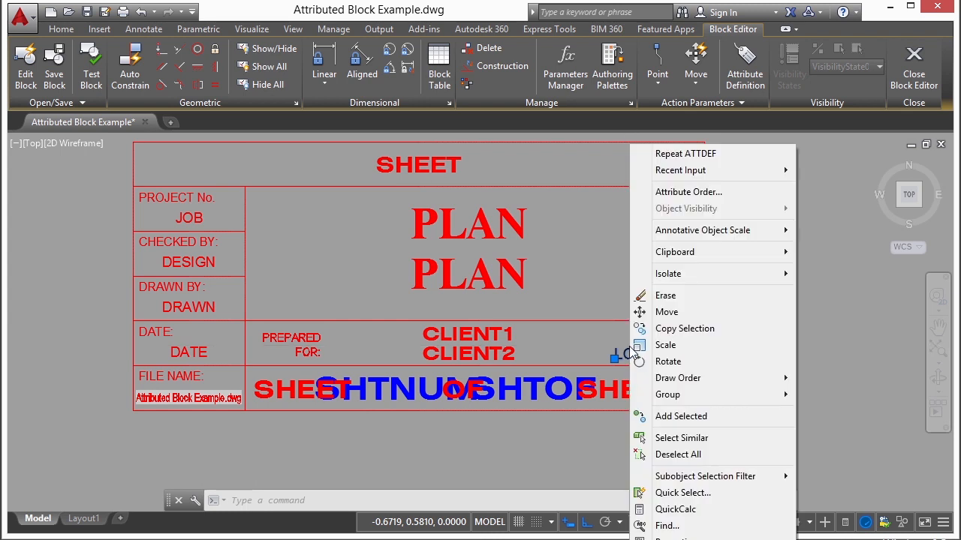
pyautogui.click(709, 194)
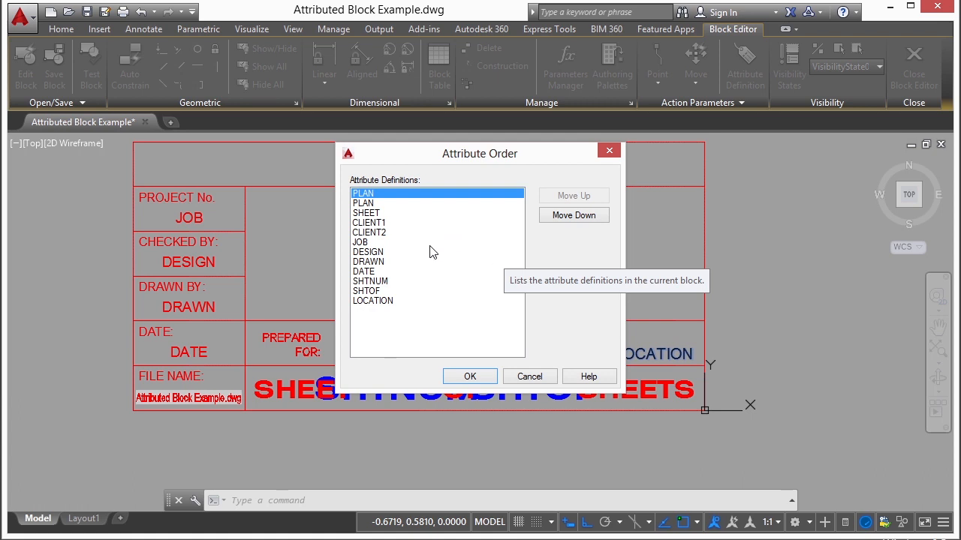
# Move the LOCATION attribute up the order to directly below CLIENT2 and accept the new order.
pyautogui.click(380, 302)
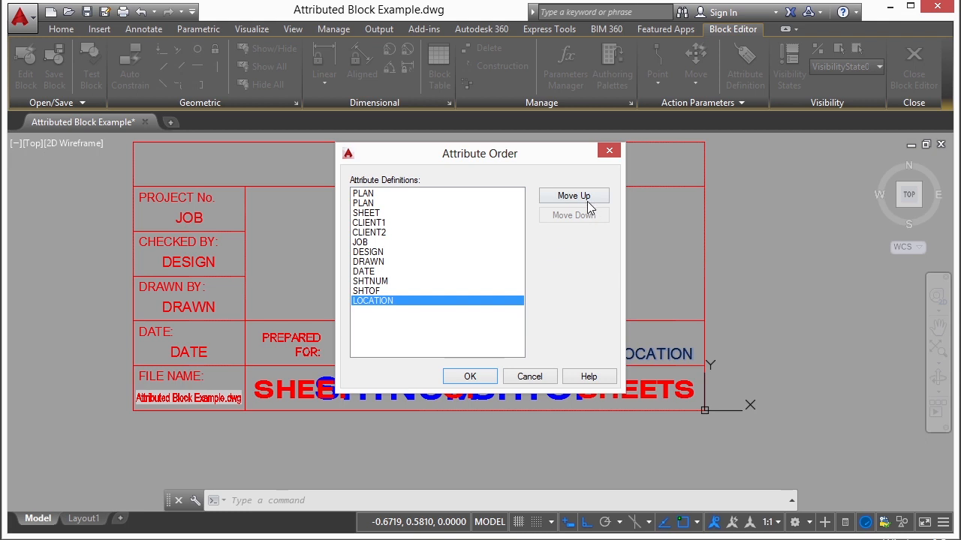
pyautogui.moveTo(503, 157)
pyautogui.mouseDown()
pyautogui.moveTo(743, 154)
pyautogui.moveTo(554, 159)
pyautogui.mouseUp()
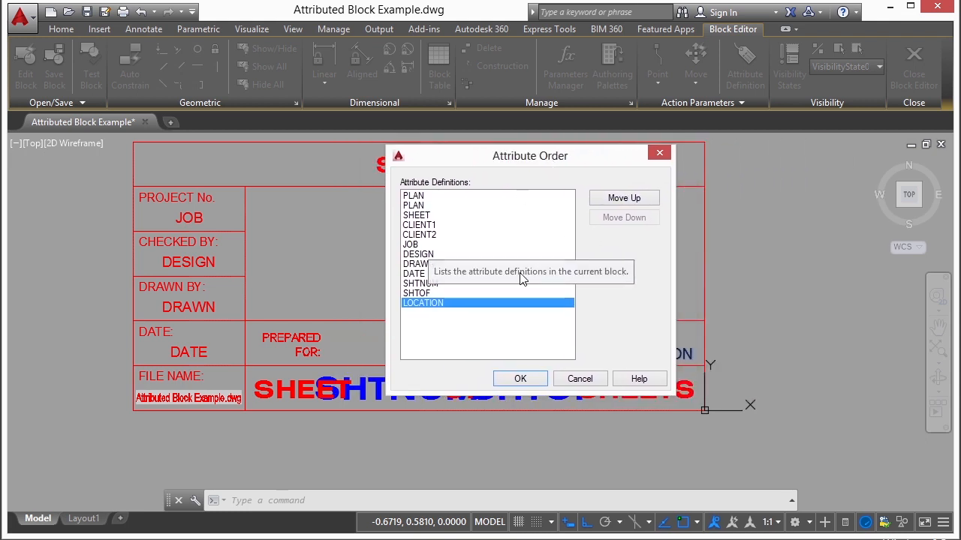
pyautogui.click(637, 199)
pyautogui.click(640, 200)
pyautogui.click(641, 199)
pyautogui.click(641, 200)
pyautogui.click(640, 200)
pyautogui.click(640, 199)
pyautogui.click(520, 379)
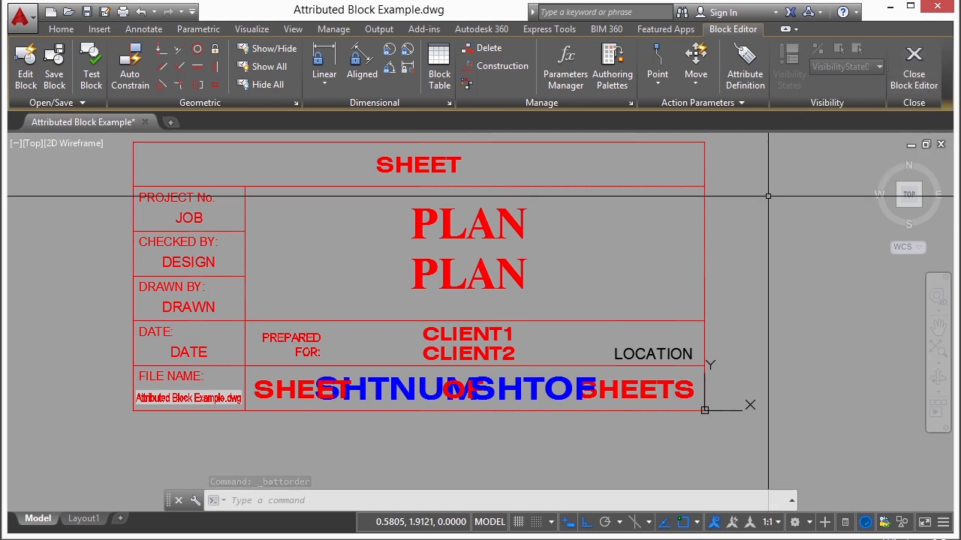
# Close the Block Editor and save the changes to the title block.
pyautogui.click(913, 66)
pyautogui.click(511, 244)
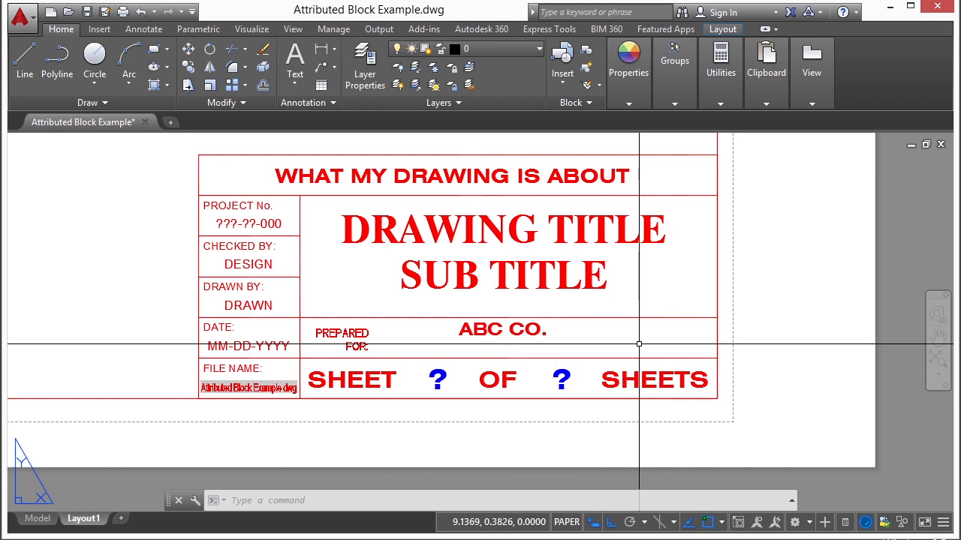
# Run BATTMAN and synchronize the attributes of the TITLE-BLOCK block with its updated definition.
pyautogui.write('BATT')
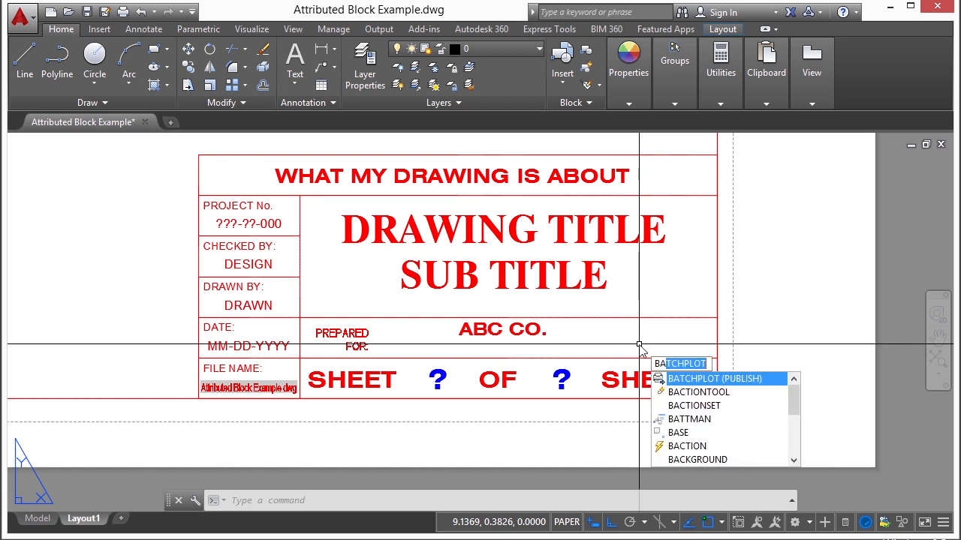
pyautogui.write('MAN')
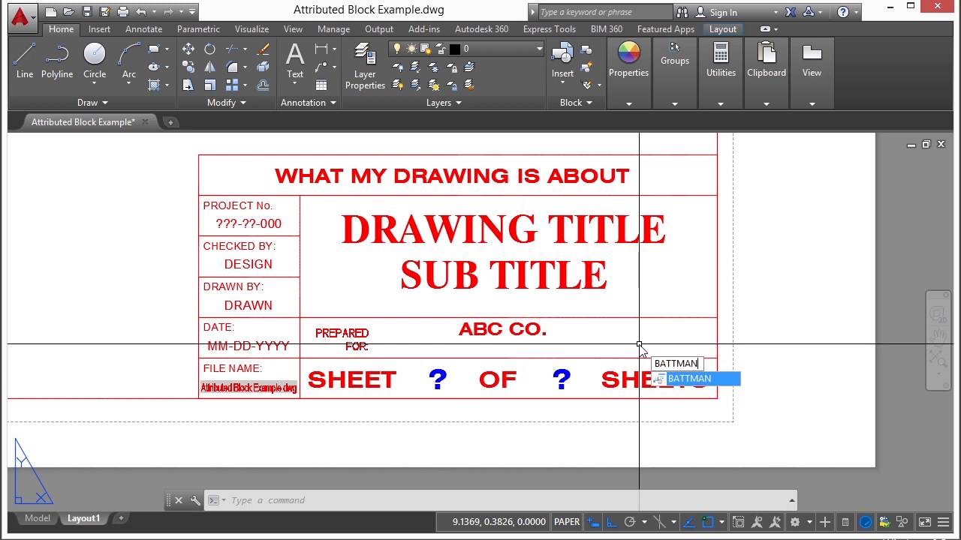
pyautogui.press('Return')
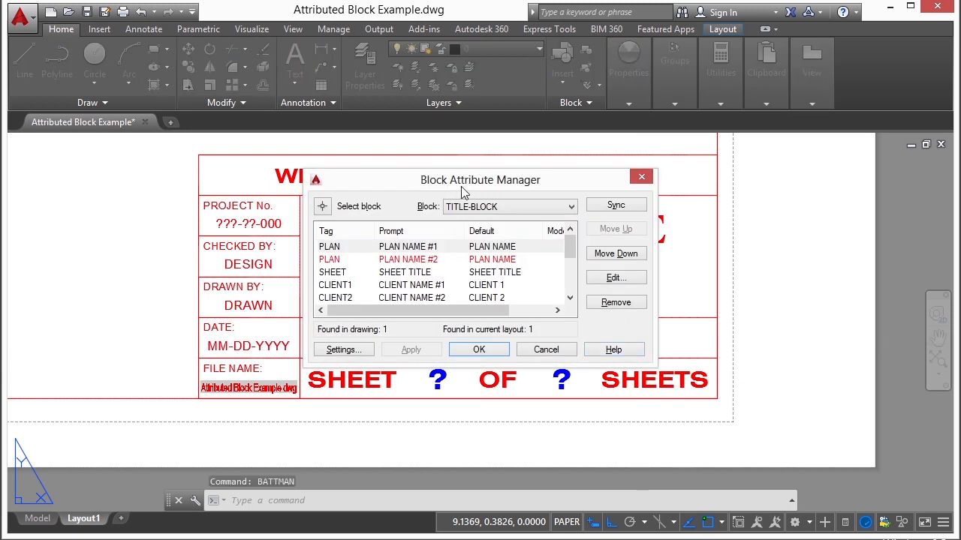
pyautogui.click(569, 210)
pyautogui.click(488, 218)
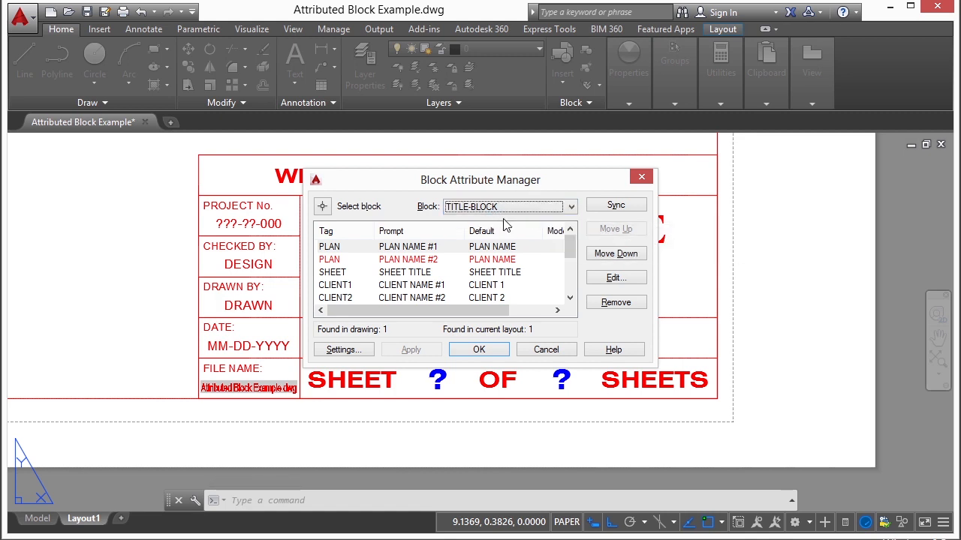
pyautogui.click(616, 210)
pyautogui.click(477, 353)
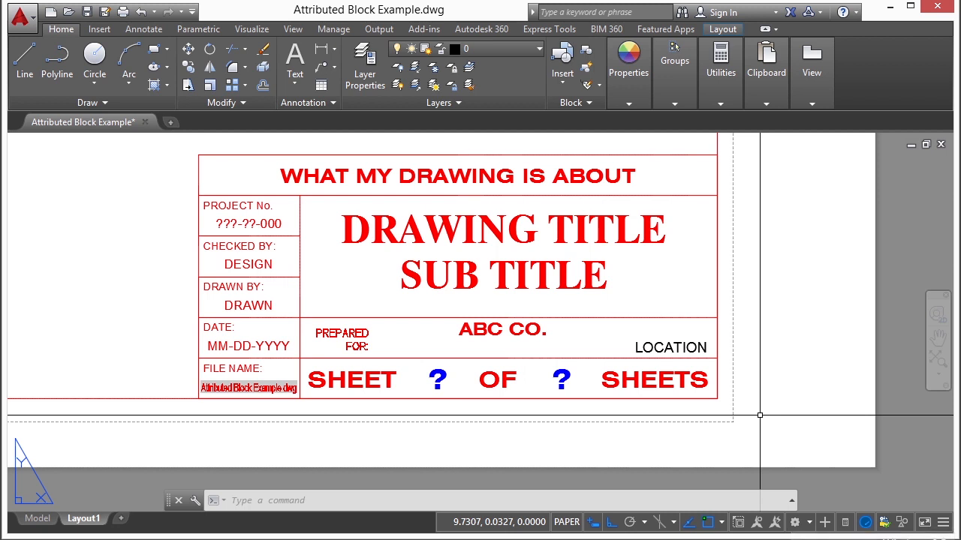
# Set the title block's LOCATION attribute value to RIGHT HERE.
pyautogui.doubleClick(653, 345)
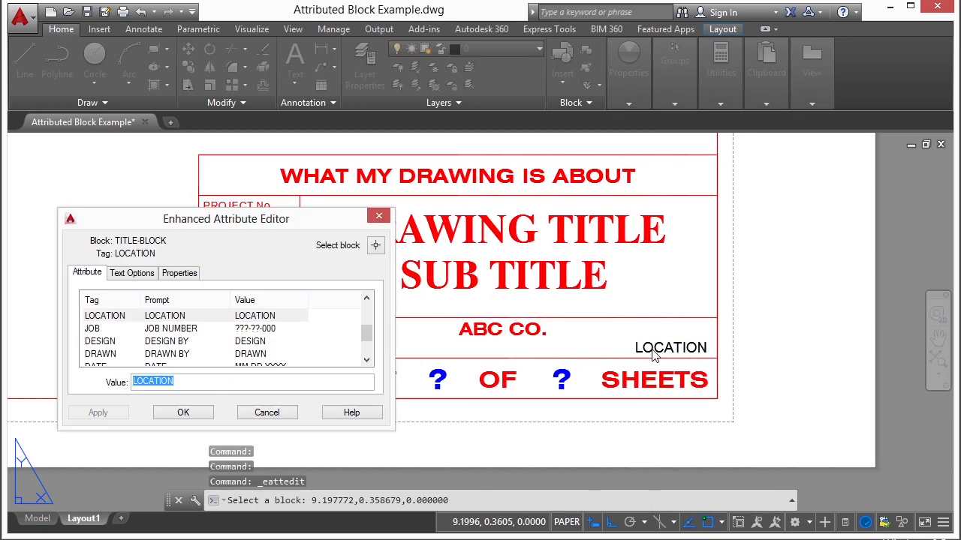
pyautogui.write('RIGHT HERE')
pyautogui.press('Return')
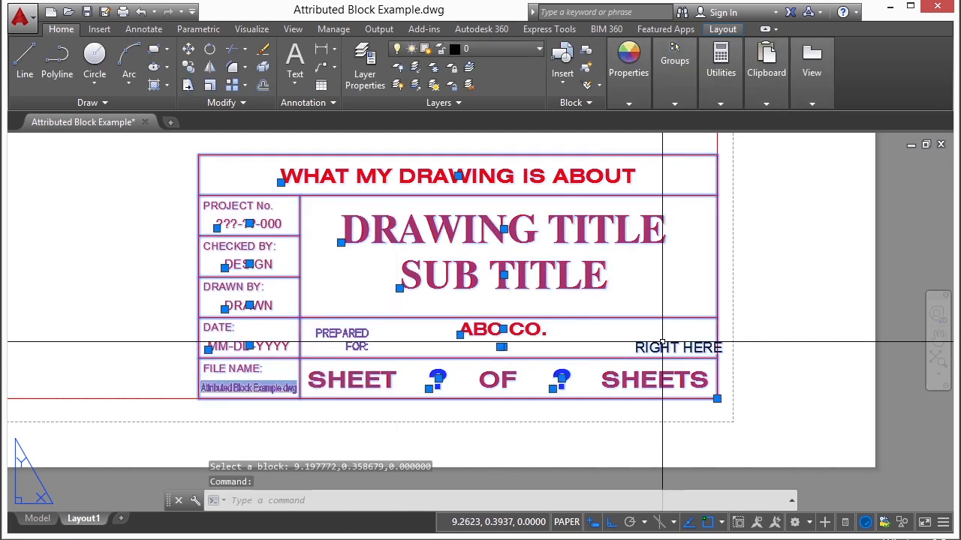
# Reopen the title block's attributes for editing and change the LOCATION text justification to Center.
pyautogui.click(662, 346)
pyautogui.doubleClick(662, 346)
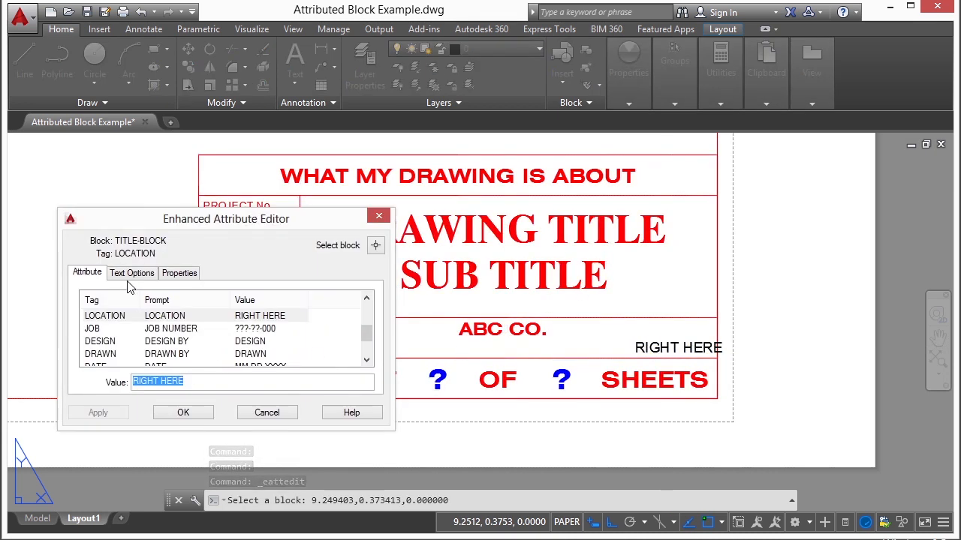
pyautogui.click(113, 316)
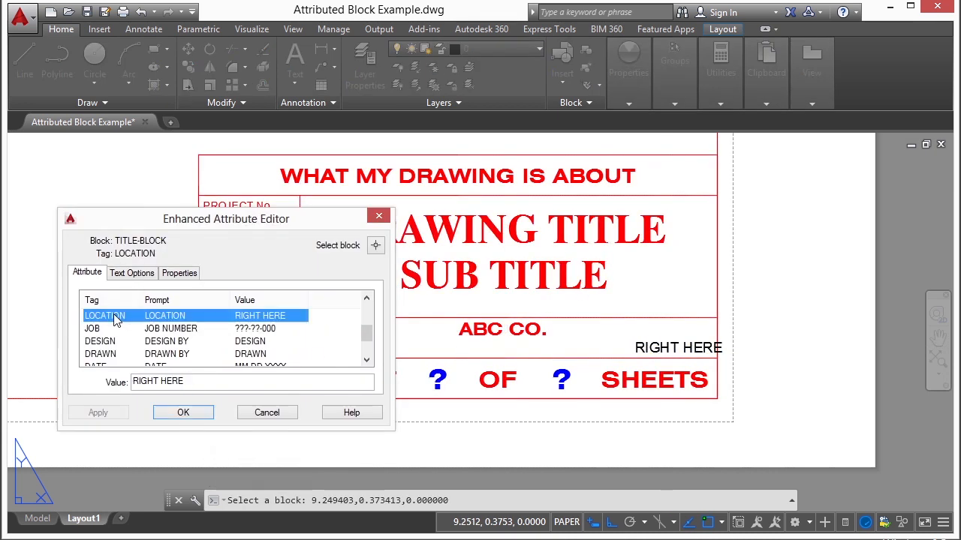
pyautogui.click(134, 274)
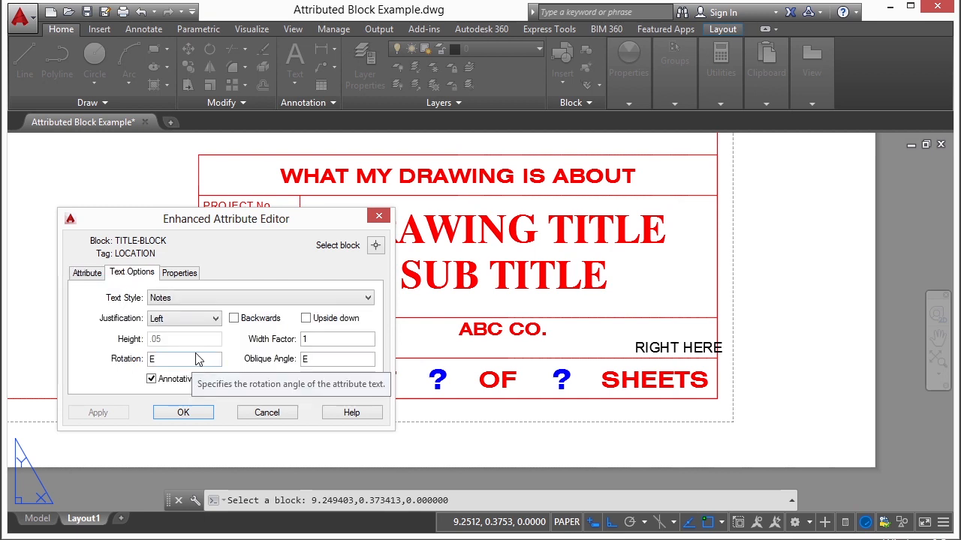
pyautogui.click(216, 319)
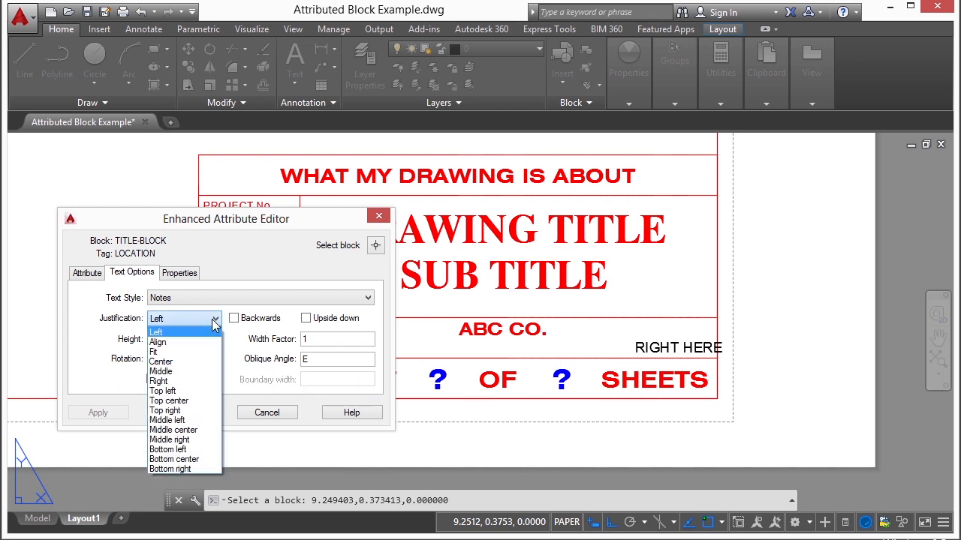
pyautogui.click(171, 362)
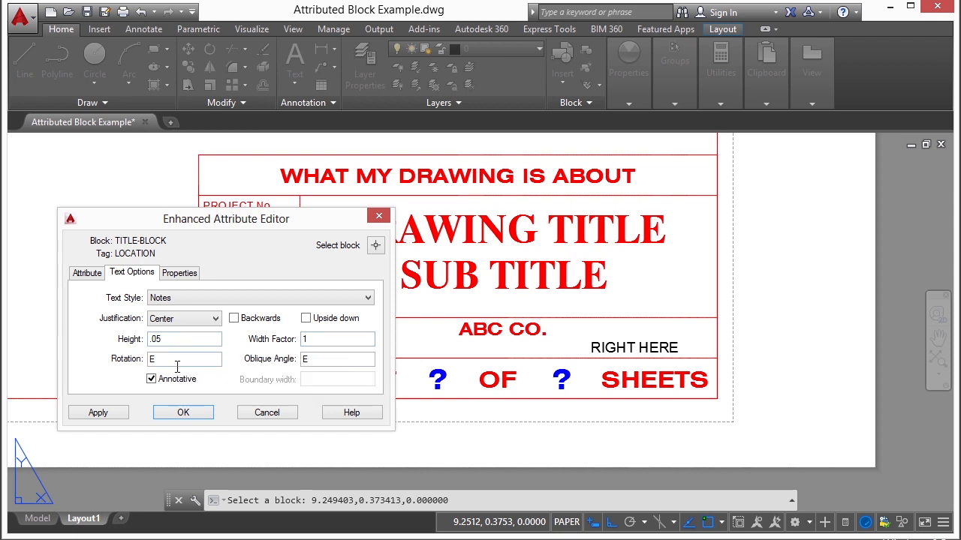
# Try a width factor of 2 on the LOCATION text and set it back to 1.
pyautogui.click(152, 380)
pyautogui.click(336, 342)
pyautogui.press('BackSpace')
pyautogui.write('2')
pyautogui.click(346, 367)
pyautogui.click(332, 345)
pyautogui.press('BackSpace')
pyautogui.write('1')
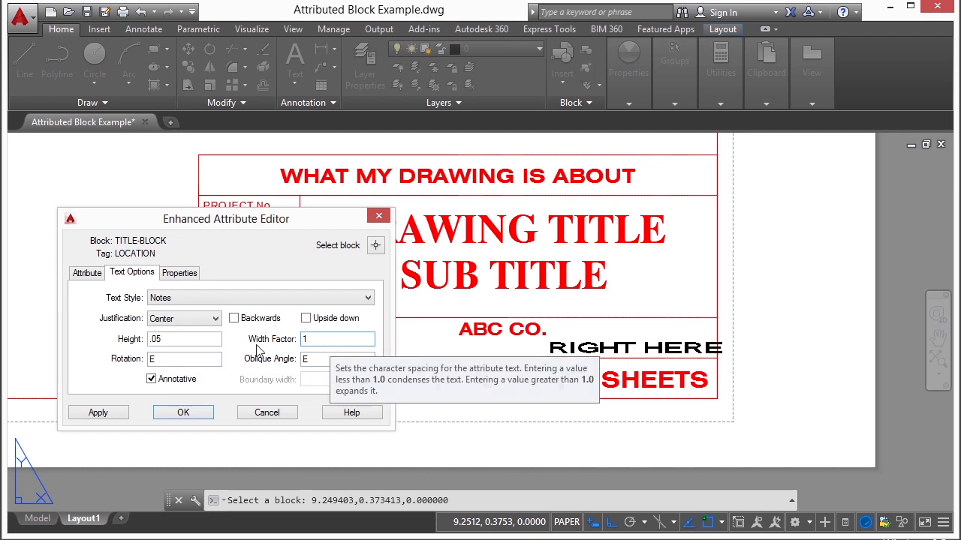
# Check the LOCATION attribute's text height and layer properties, and apply the attribute edits.
pyautogui.click(208, 341)
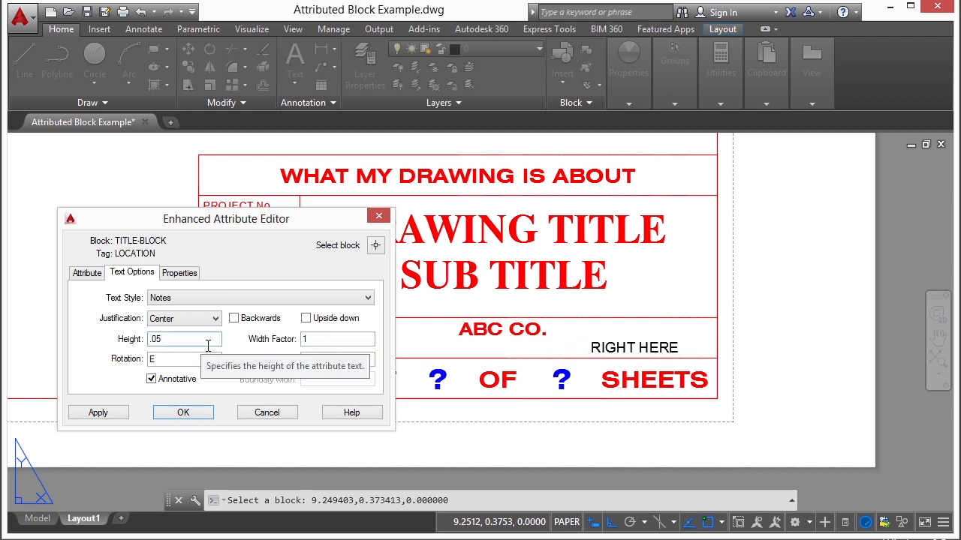
pyautogui.click(186, 275)
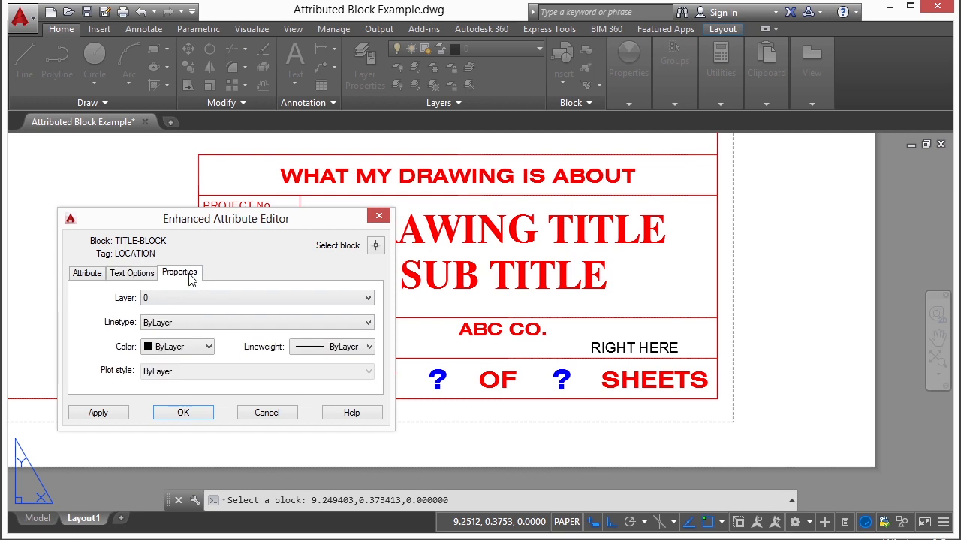
pyautogui.click(133, 277)
pyautogui.click(111, 415)
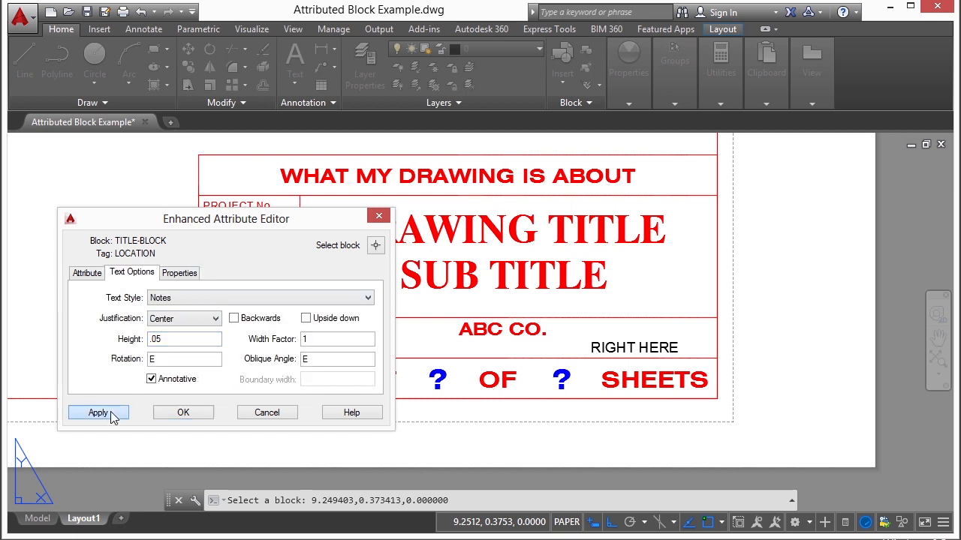
pyautogui.click(197, 417)
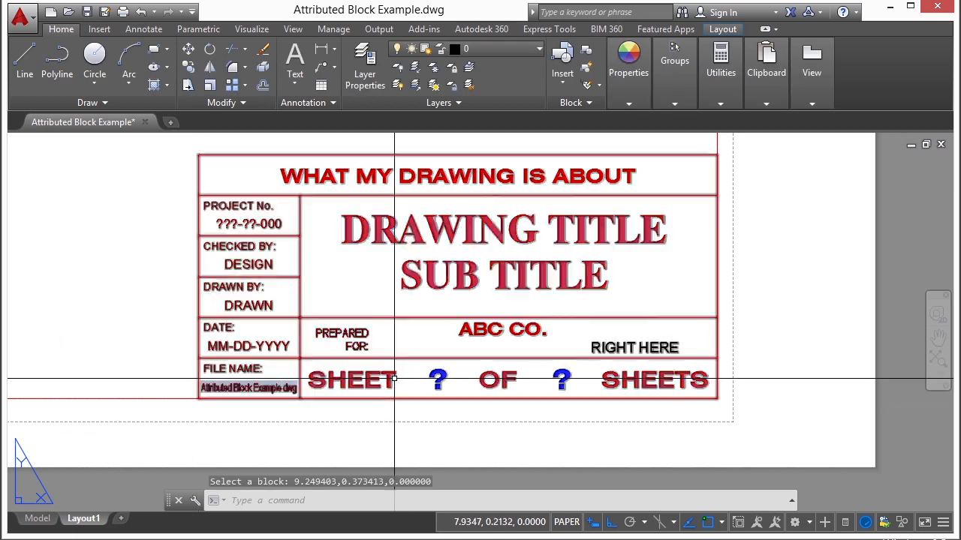